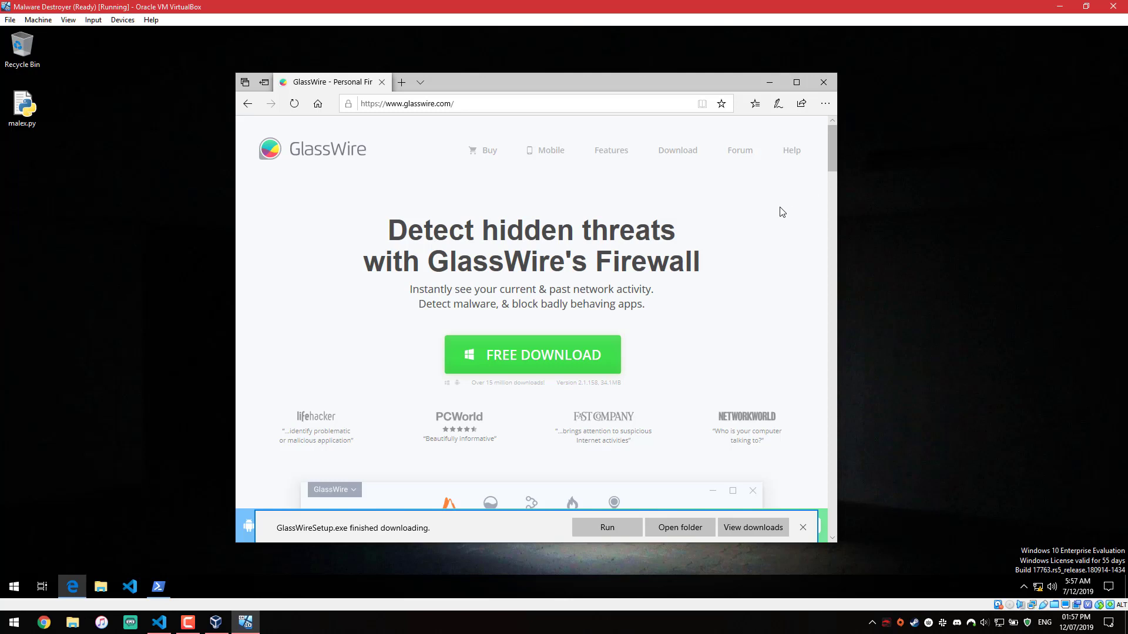
Install GlassWire 2.1 with the license accepted and default components, install folder and Start Menu folder
click(613, 528)
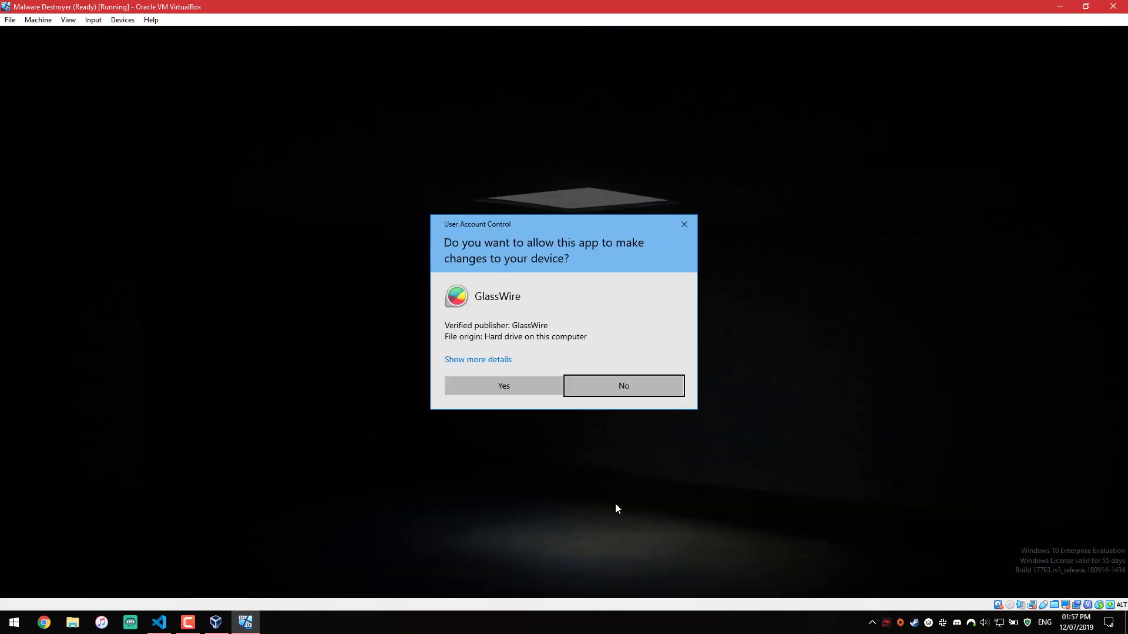
click(489, 381)
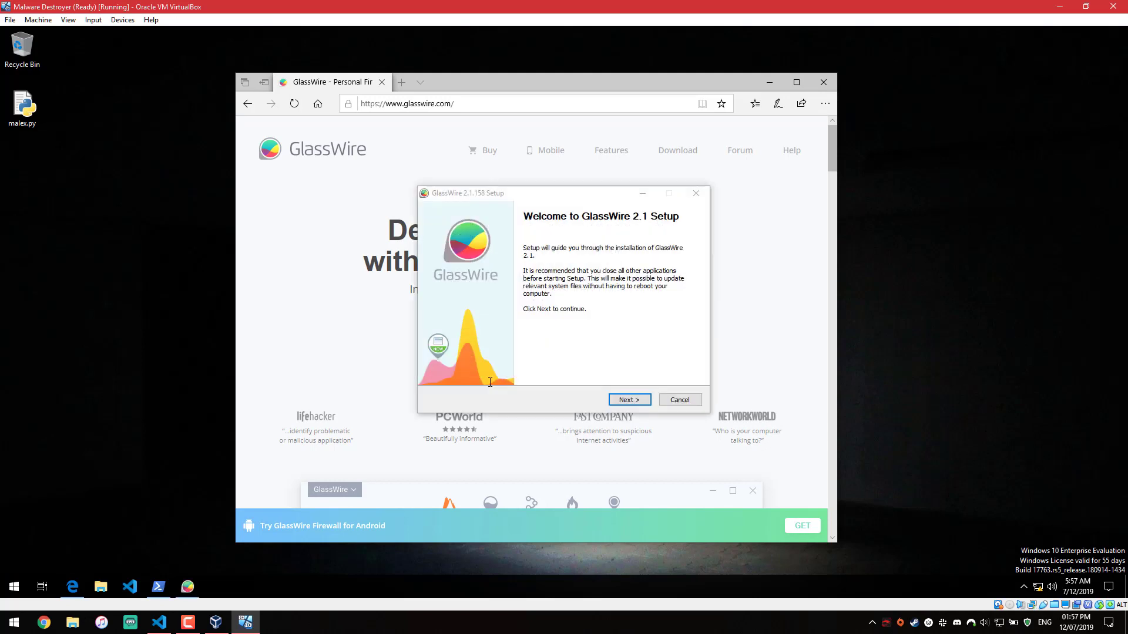
click(639, 404)
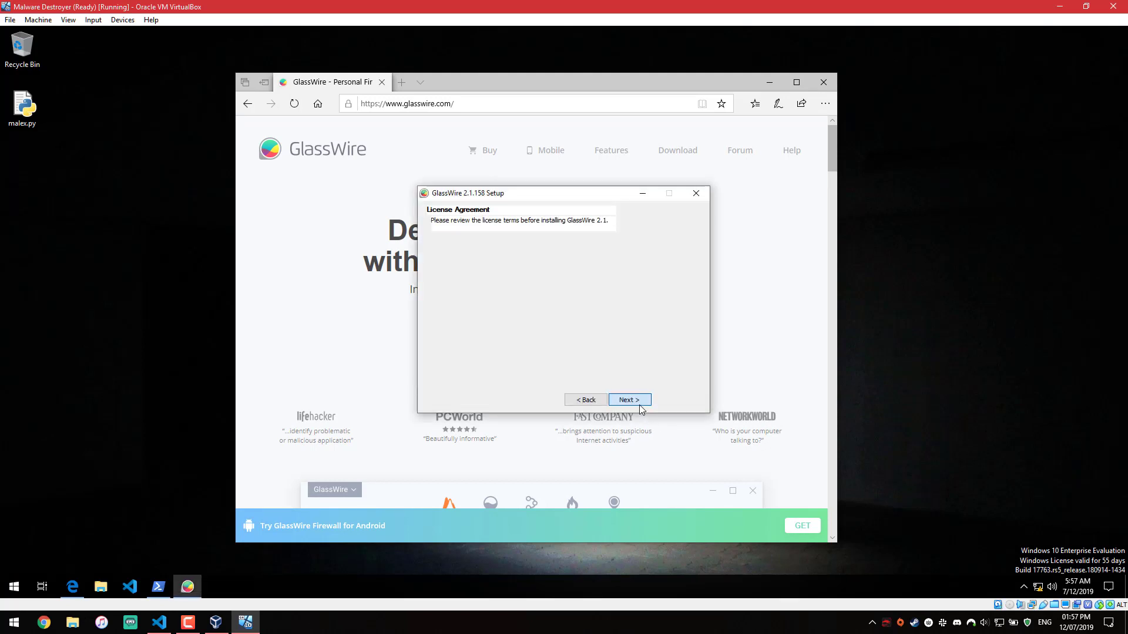
click(545, 376)
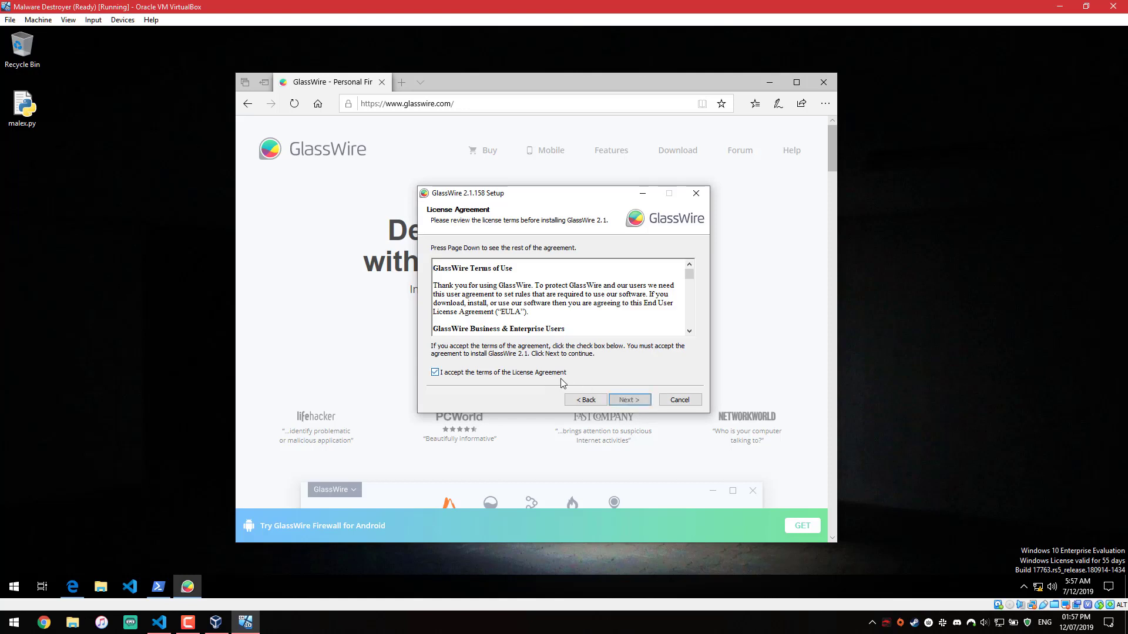
click(637, 403)
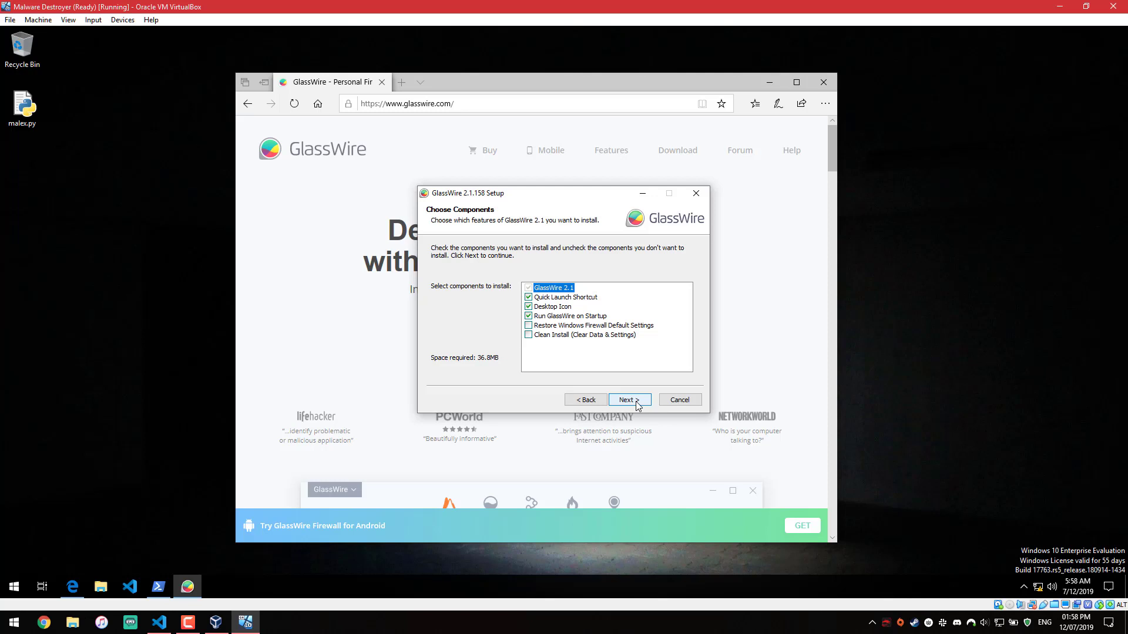
click(636, 402)
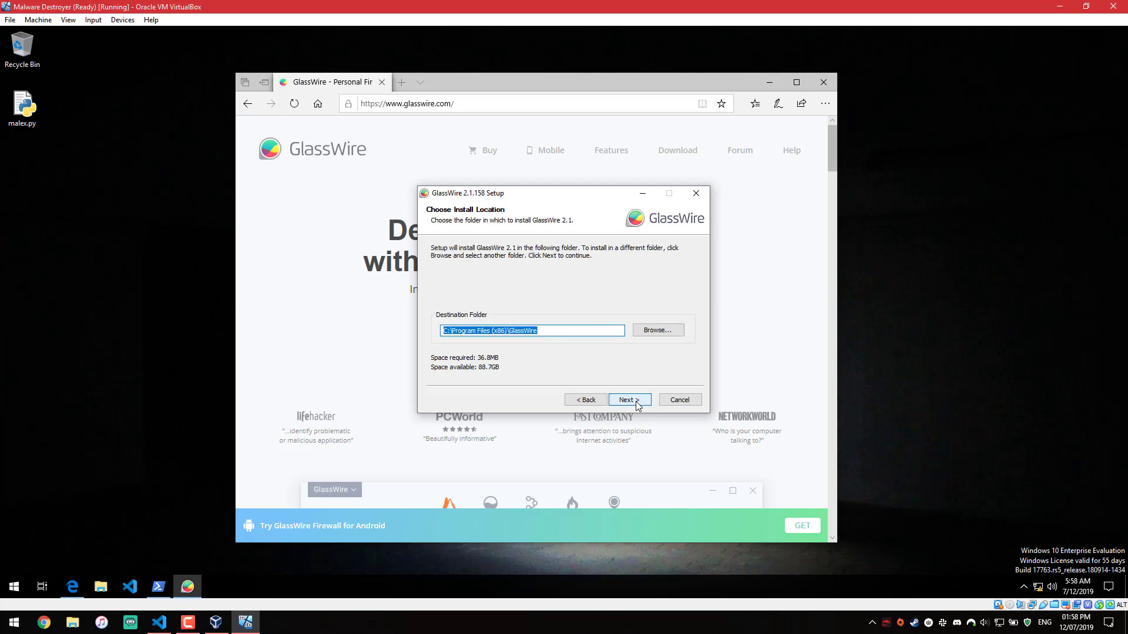
click(636, 404)
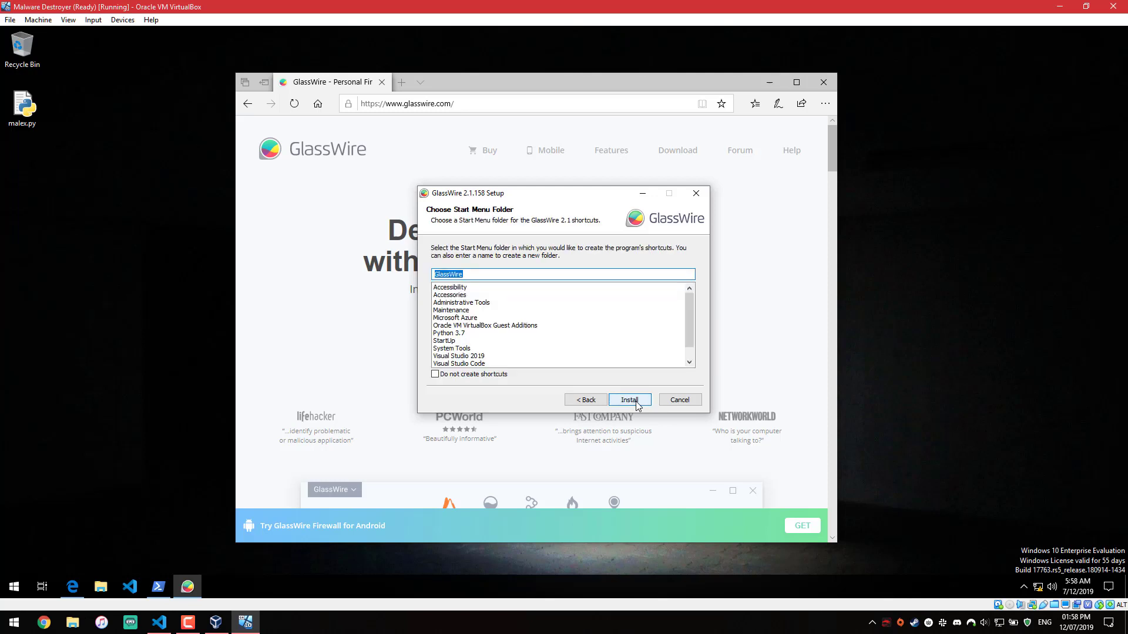
click(636, 404)
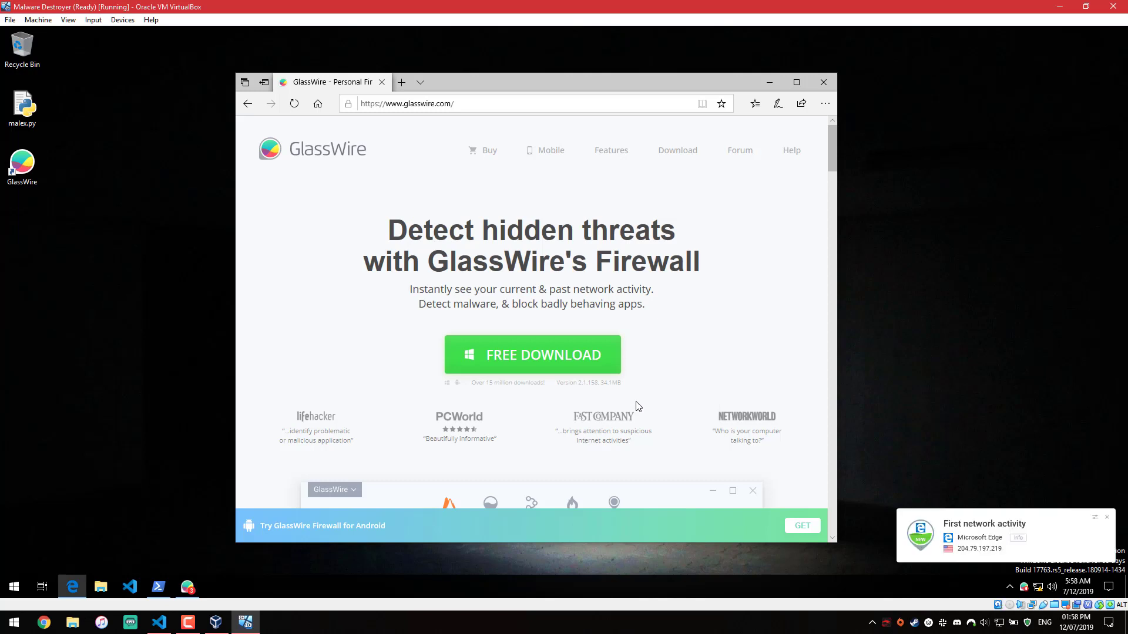
Close Edge, review the Host Process first-network-activity alert, then show the Firewall's app list
click(825, 84)
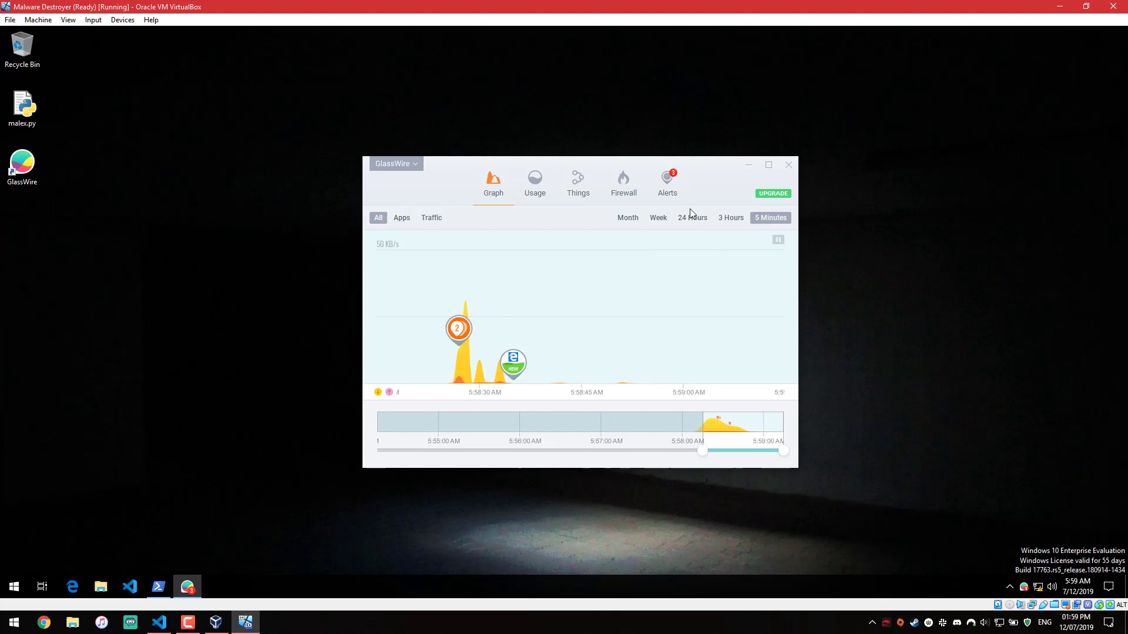
click(672, 194)
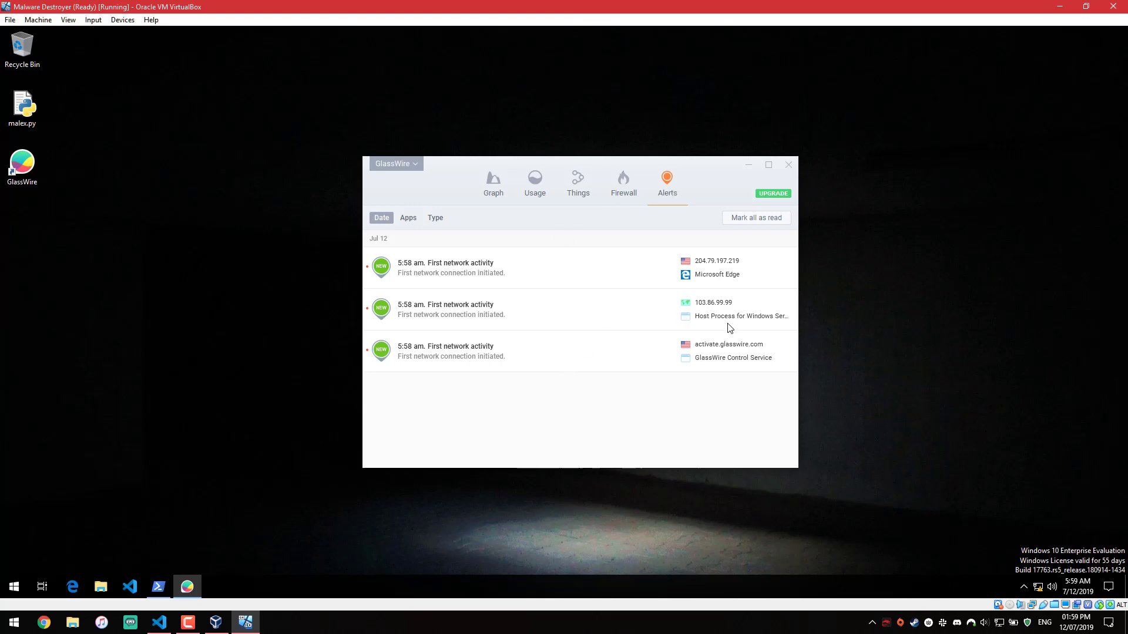
mouse_move(727, 324)
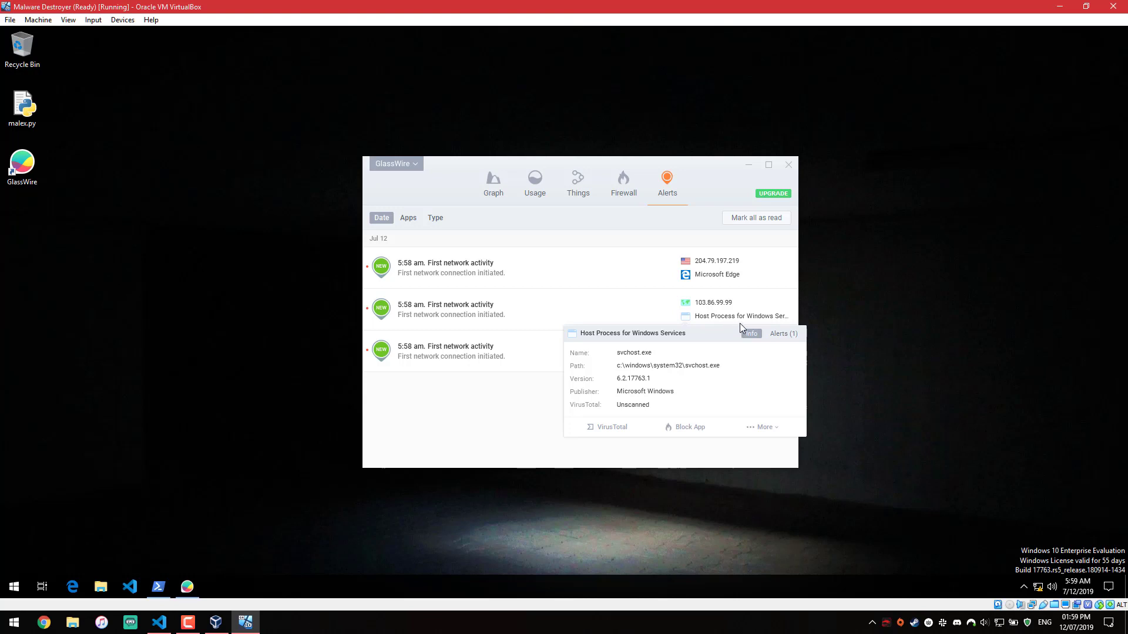
click(617, 191)
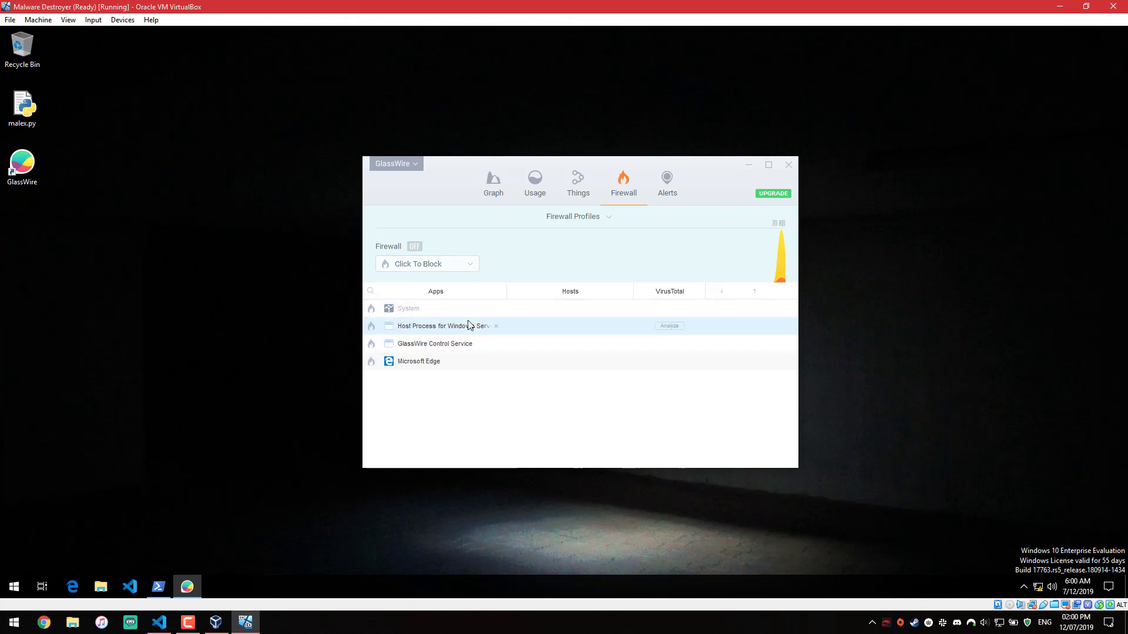
Scan for network devices on Things, check the Usage totals, and return to the Graph
click(569, 184)
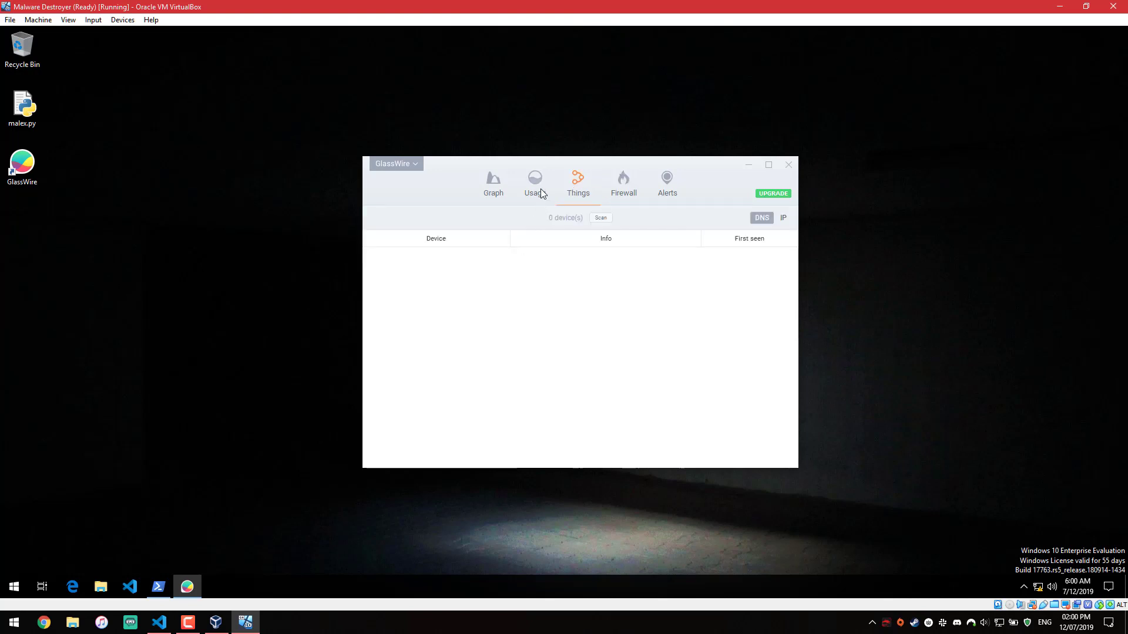
click(599, 218)
click(532, 186)
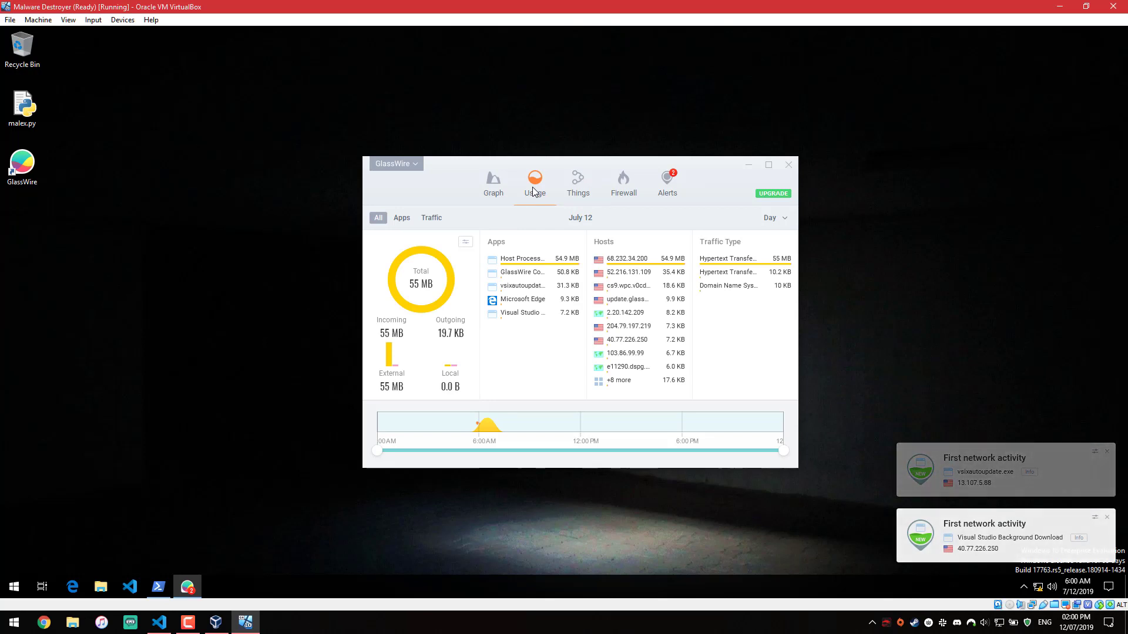
click(493, 190)
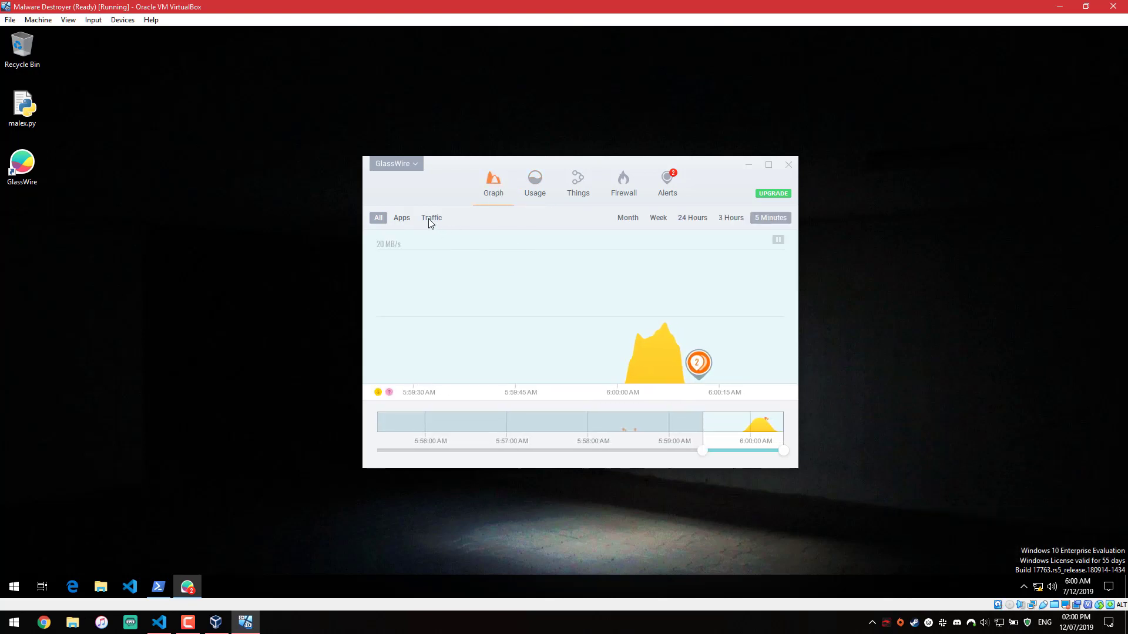
click(410, 165)
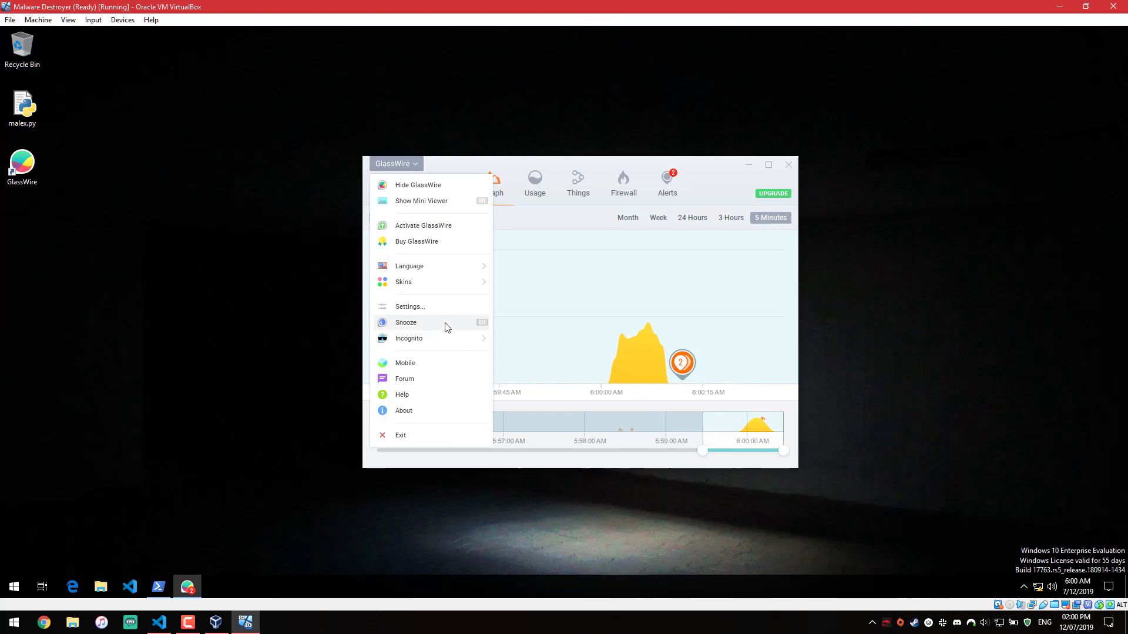
Open GlassWire Settings and browse the Appearance and Security panels
click(433, 308)
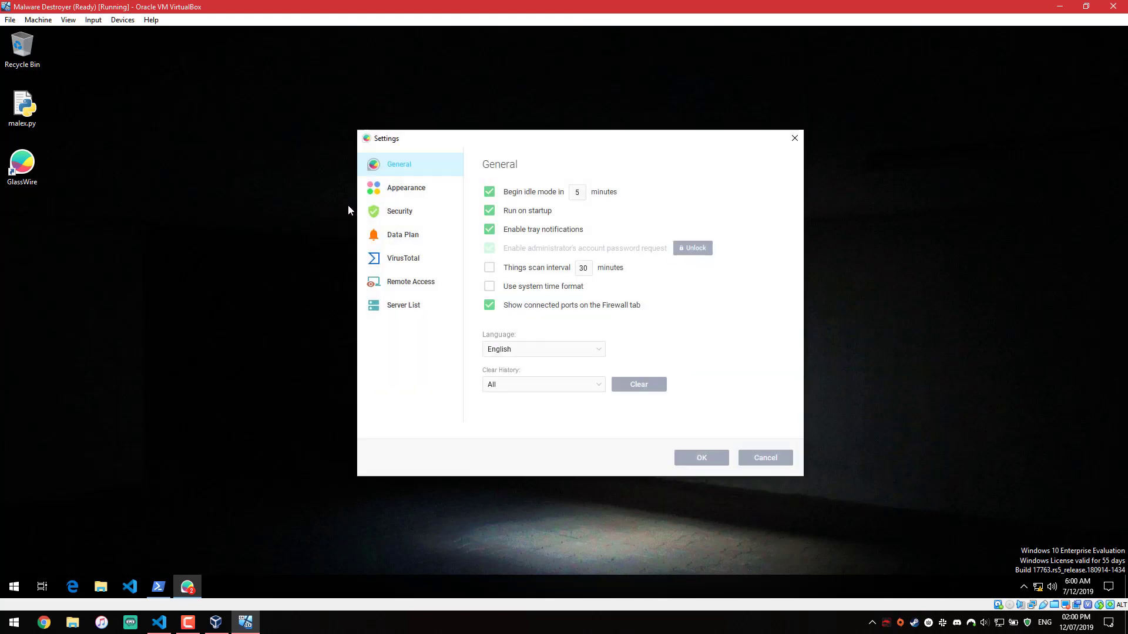
click(396, 196)
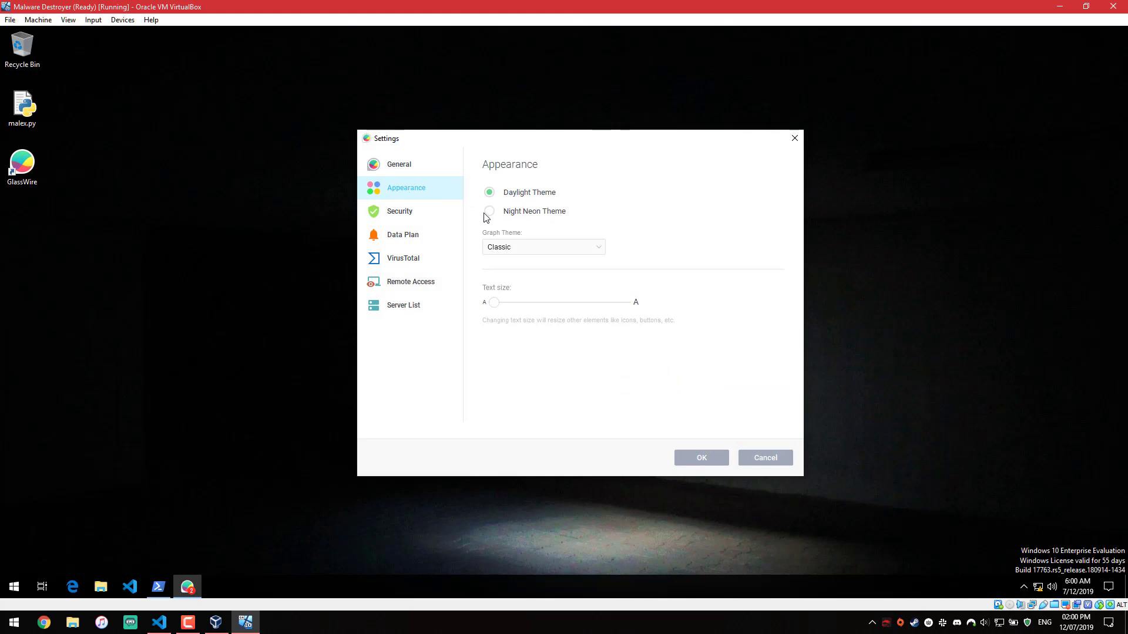
click(447, 220)
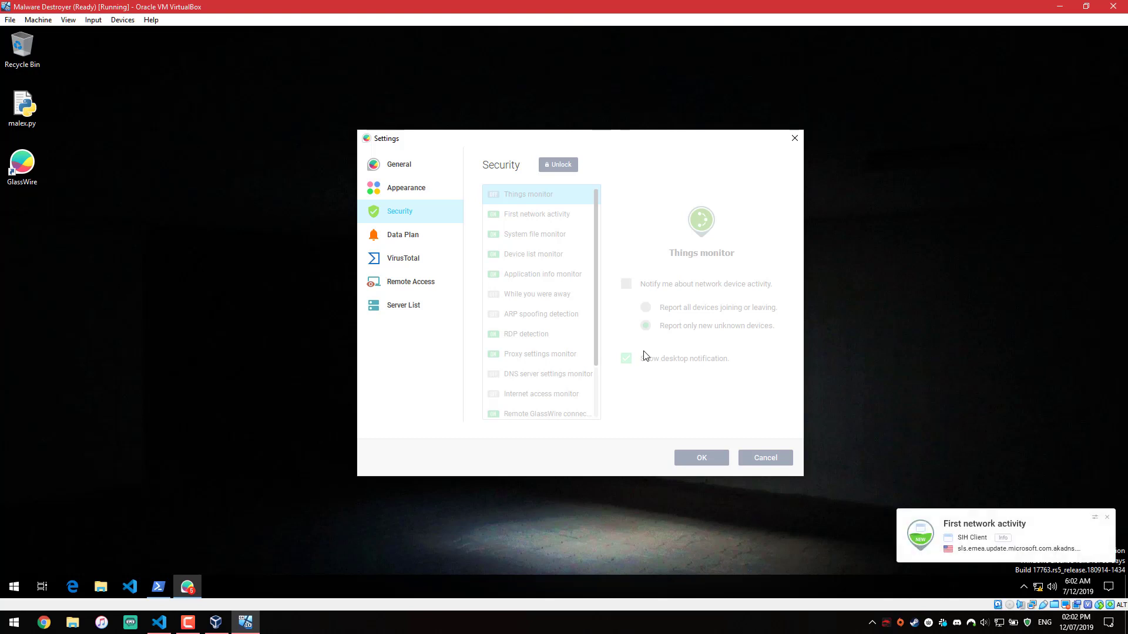
Unlock VirusTotal settings as admin, enable manual file analysis and automatic analysis of all apps, and save
click(403, 257)
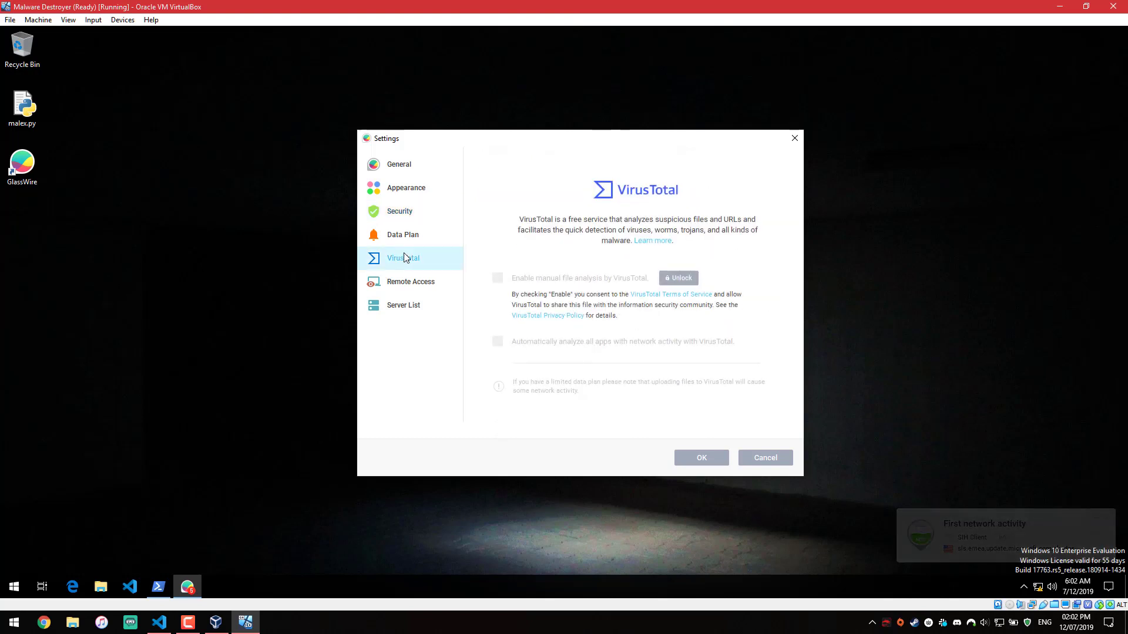
click(679, 277)
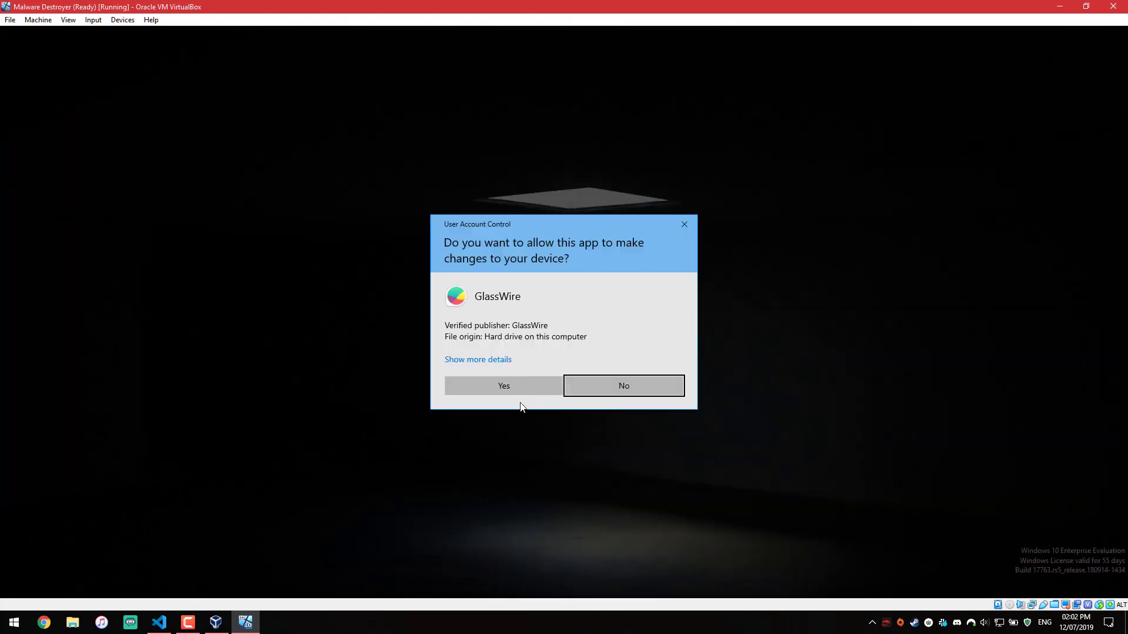
click(525, 390)
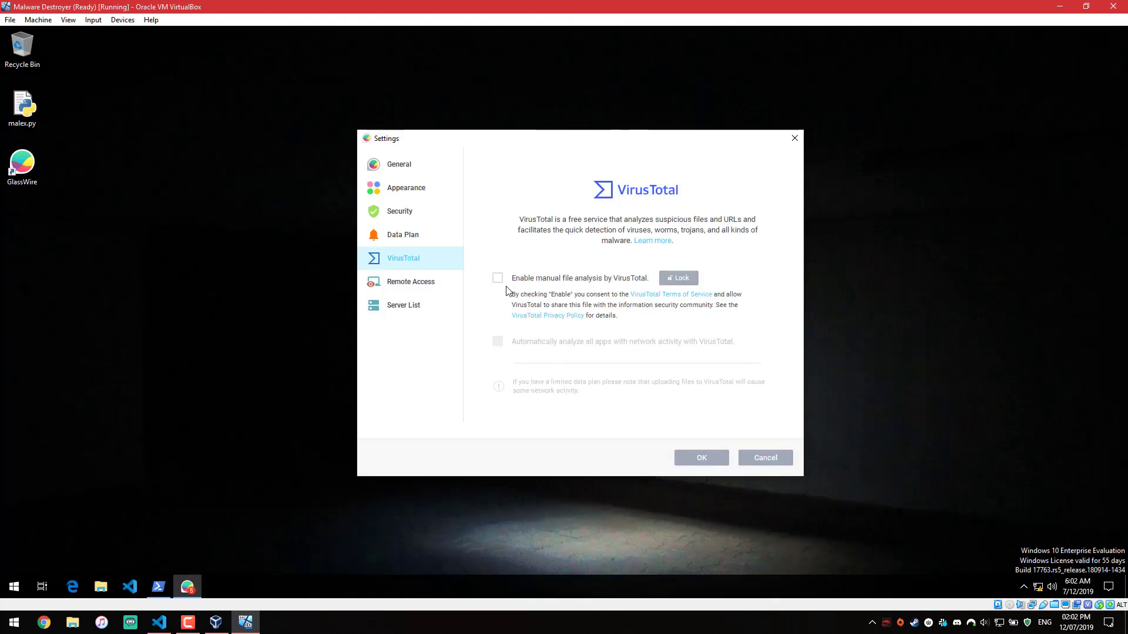
click(498, 280)
click(499, 342)
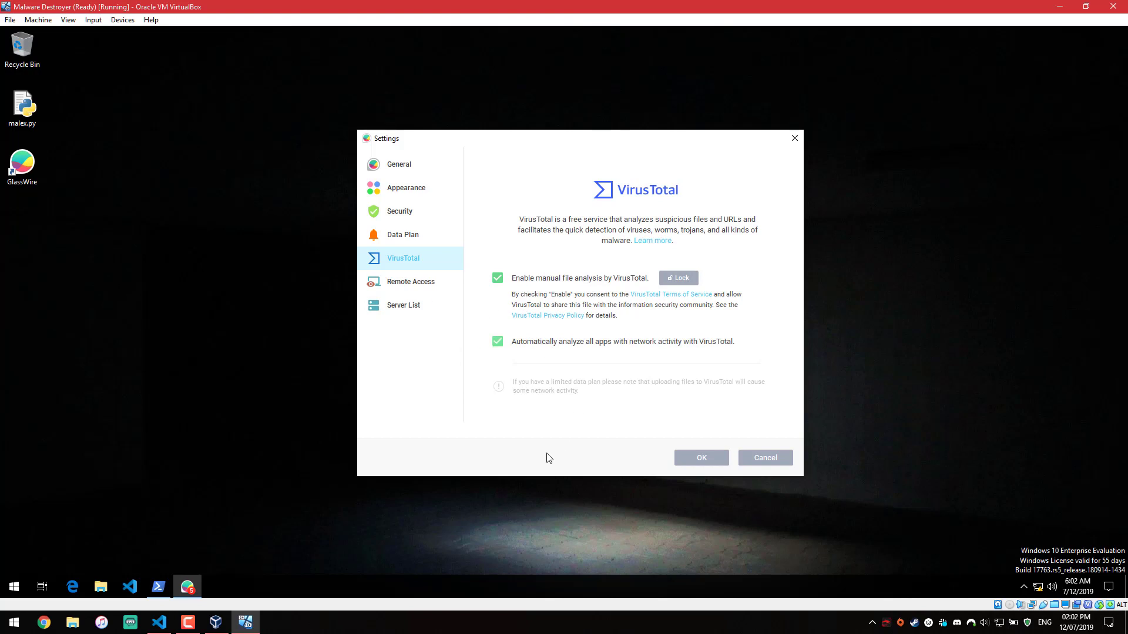
click(704, 461)
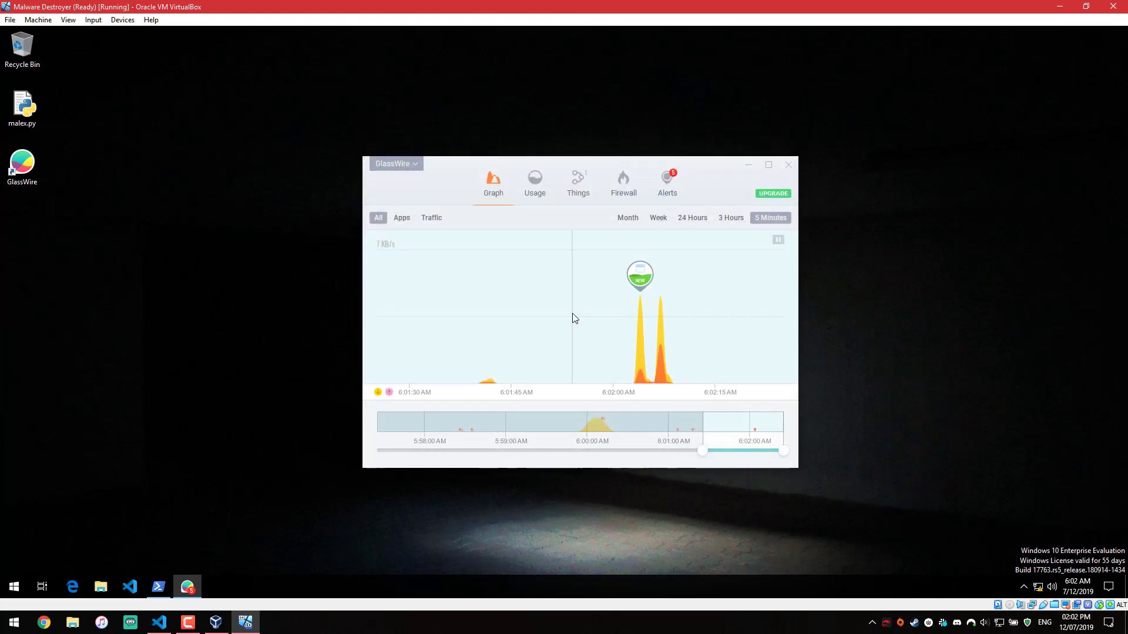
click(668, 186)
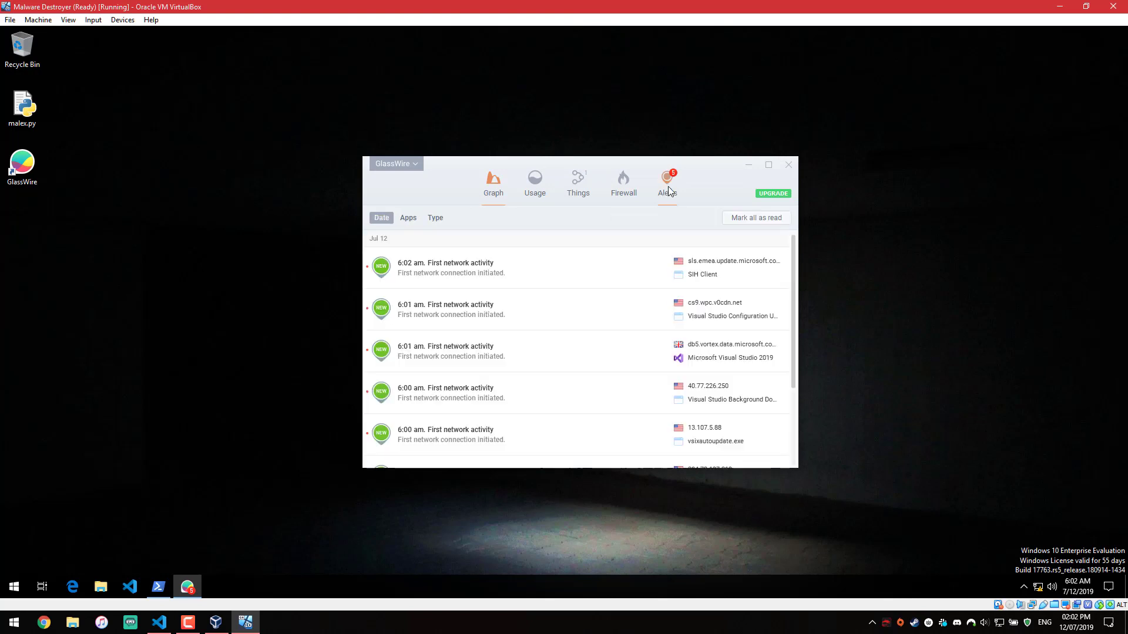
click(413, 218)
click(590, 242)
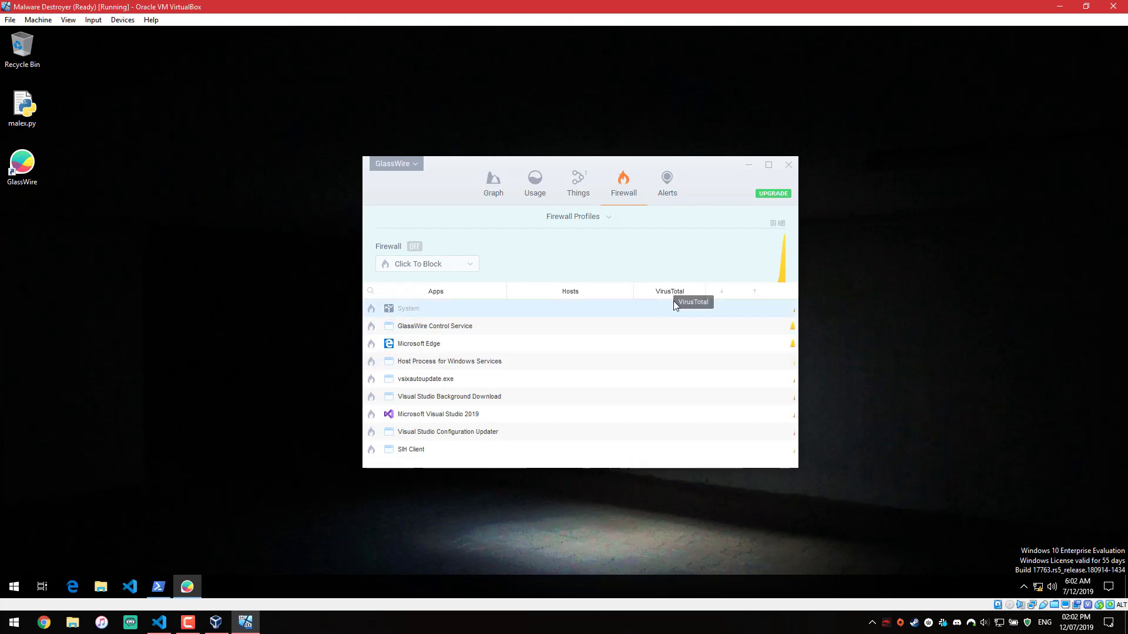
click(673, 326)
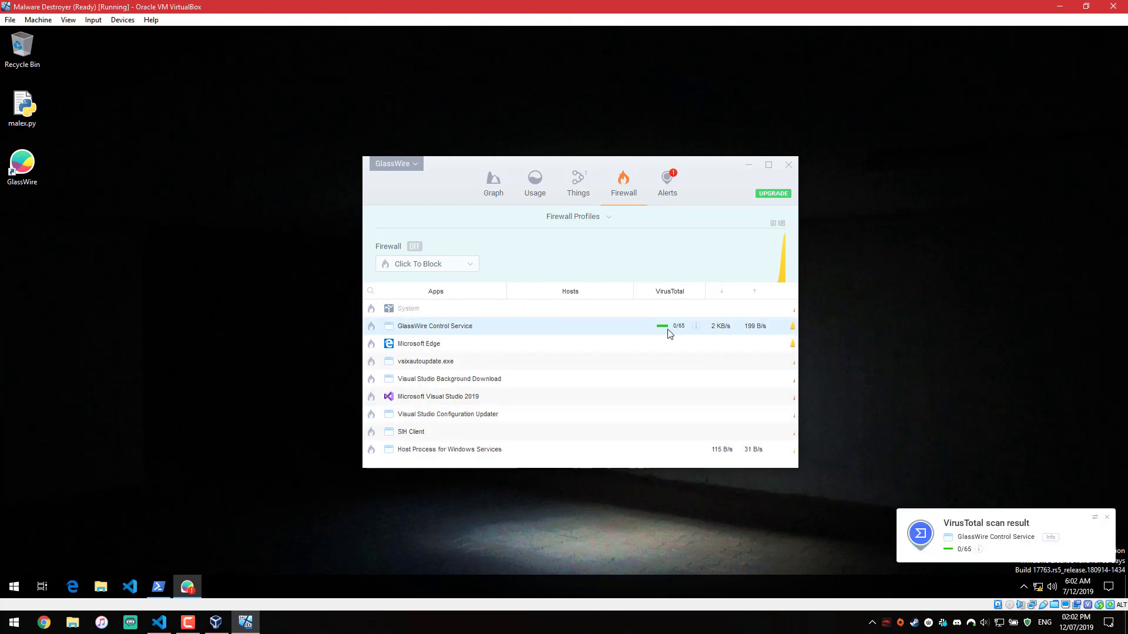
mouse_move(677, 388)
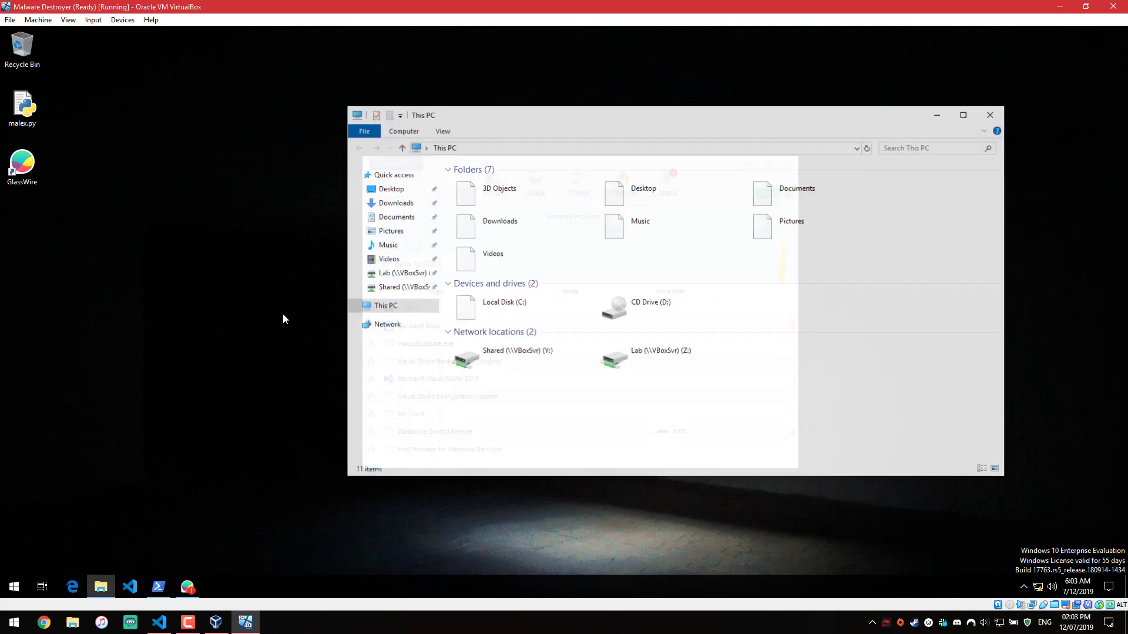
Drag the Ryuk sample from Lab (Z:)\Ransomware onto the desktop
click(400, 272)
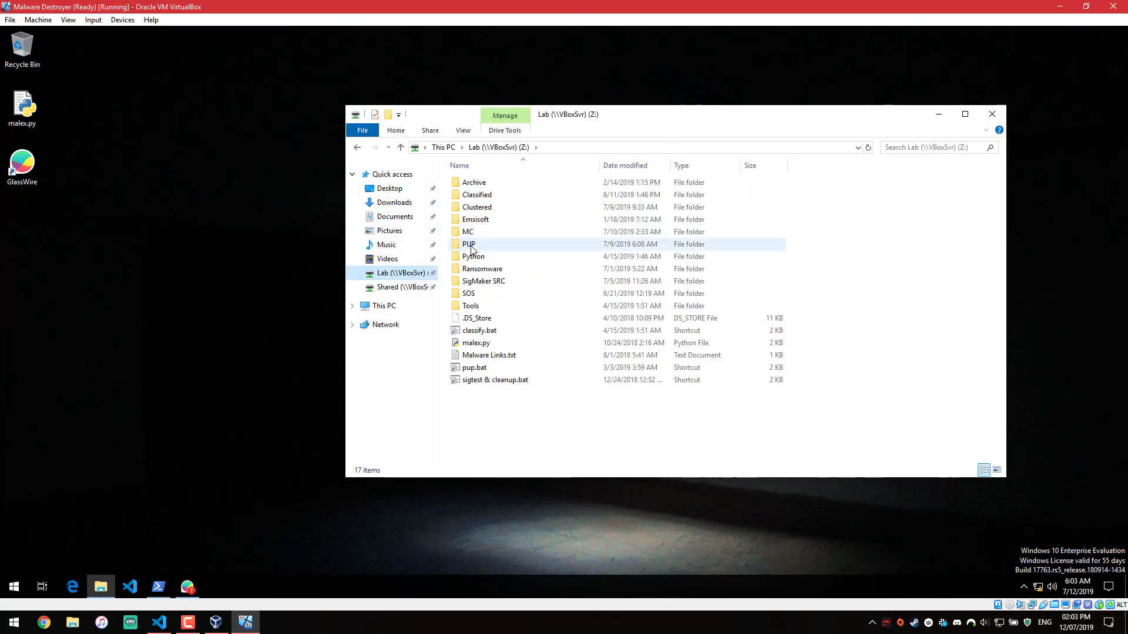
double_click(481, 269)
click(498, 247)
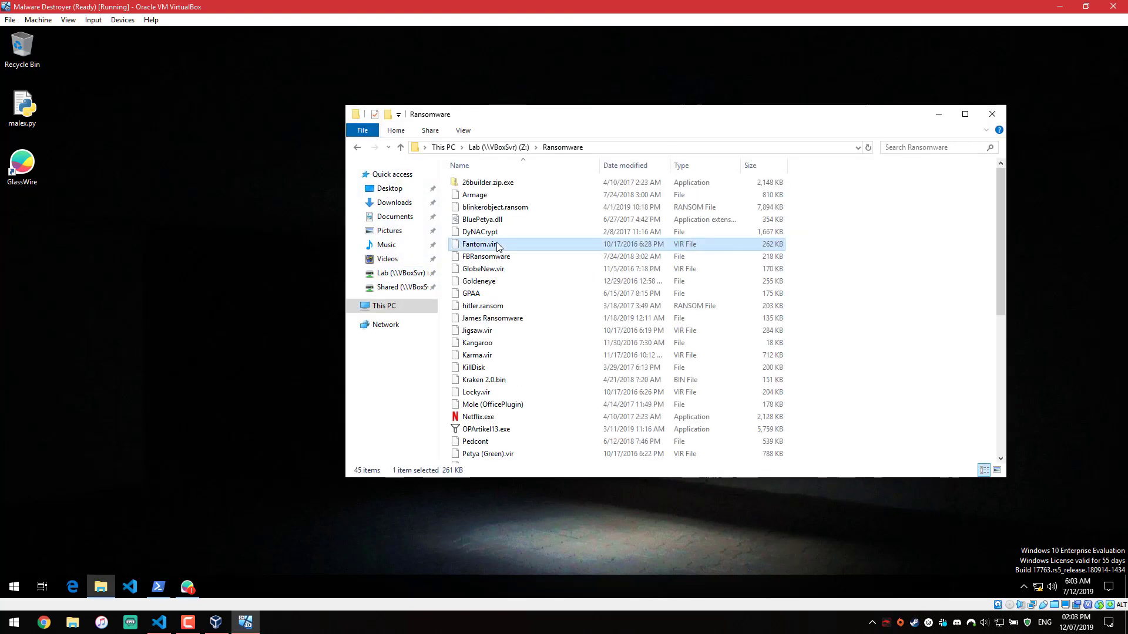
key(r)
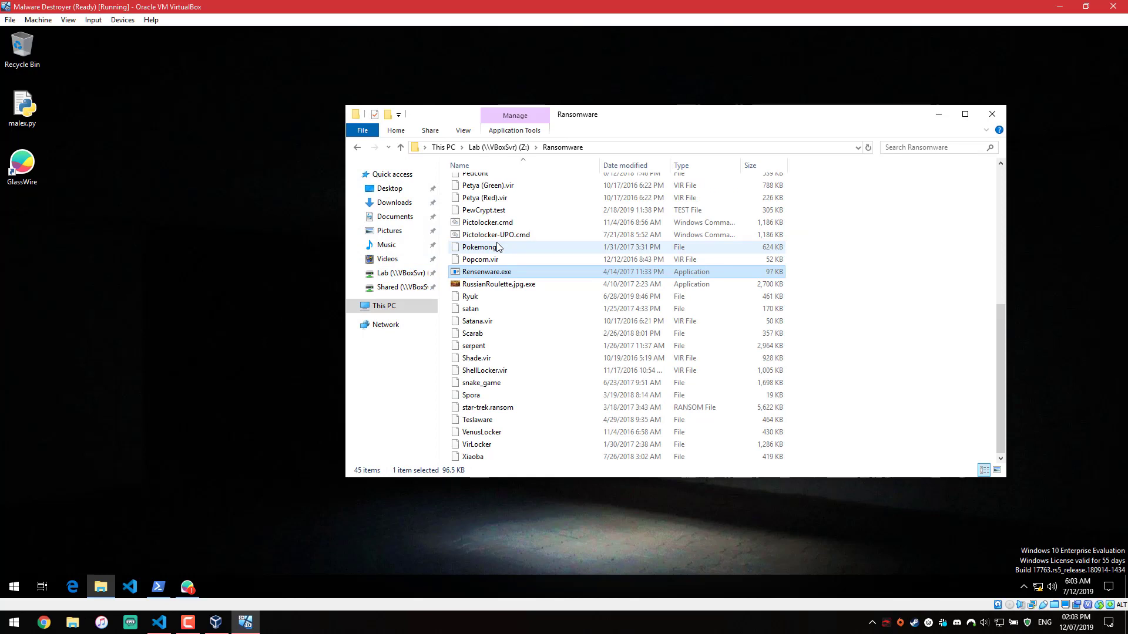
drag(469, 296, 28, 259)
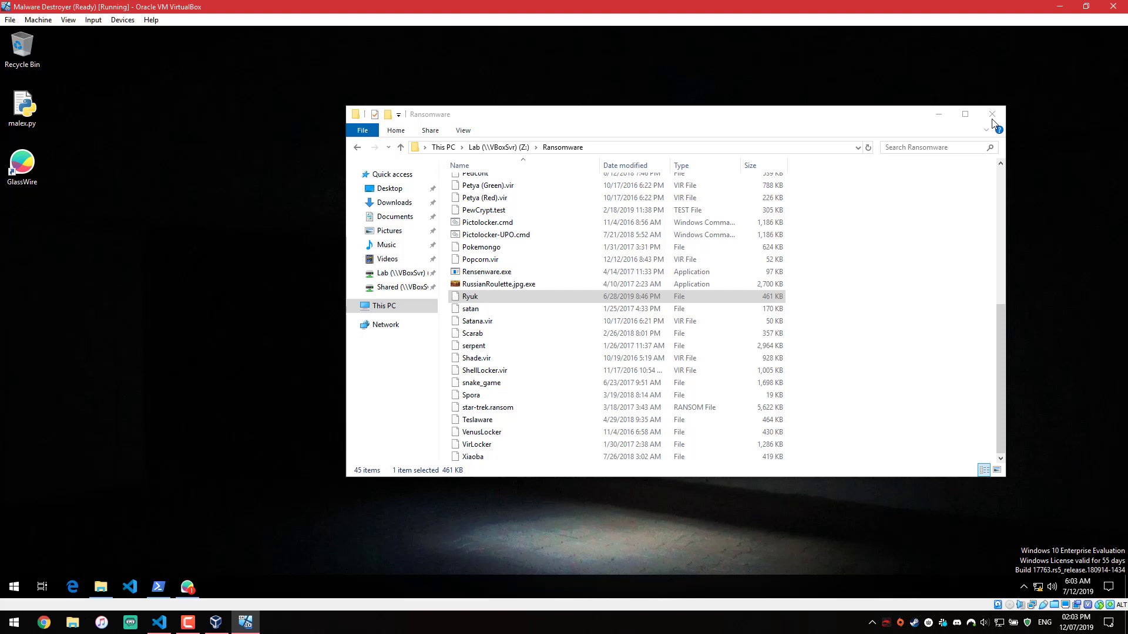
click(916, 114)
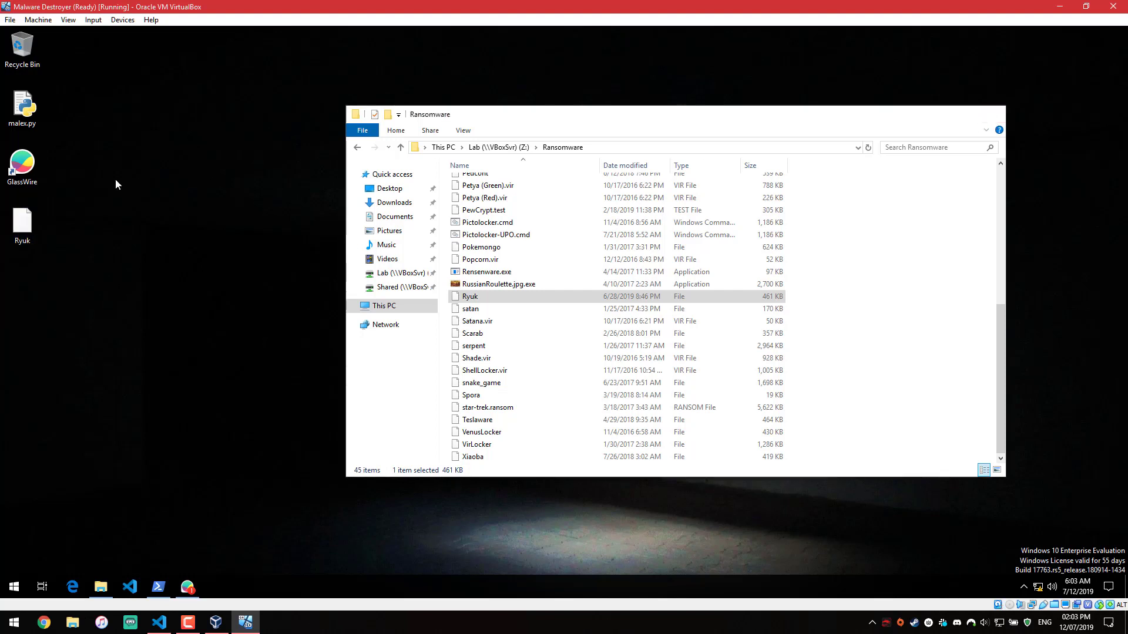
Rename the desktop Ryuk file to Ryuk.exe
click(28, 239)
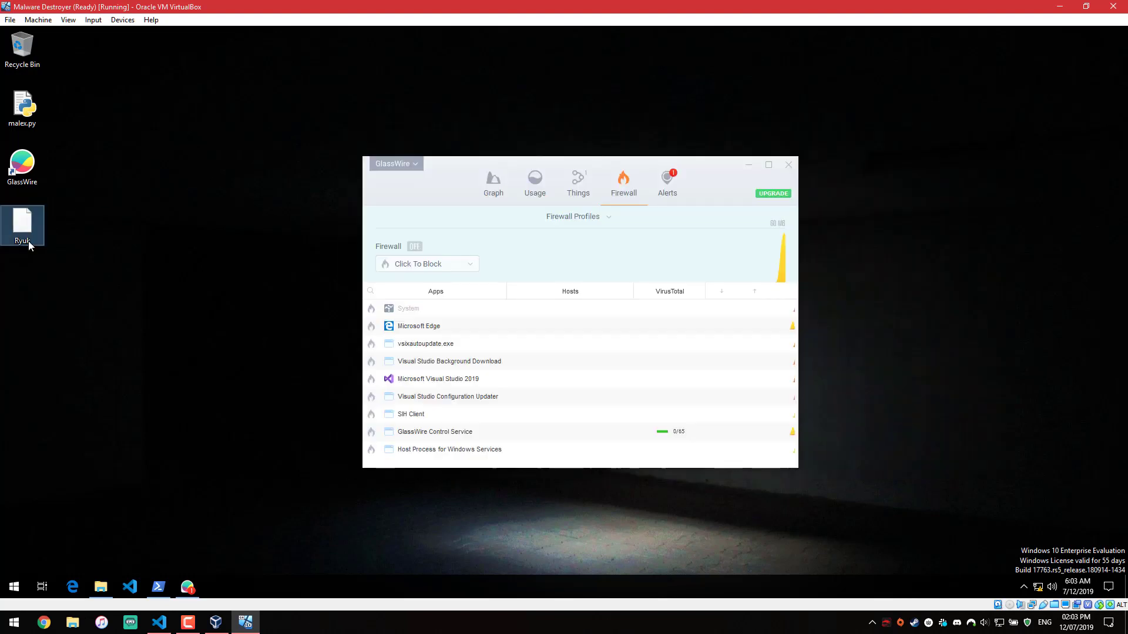
click(28, 241)
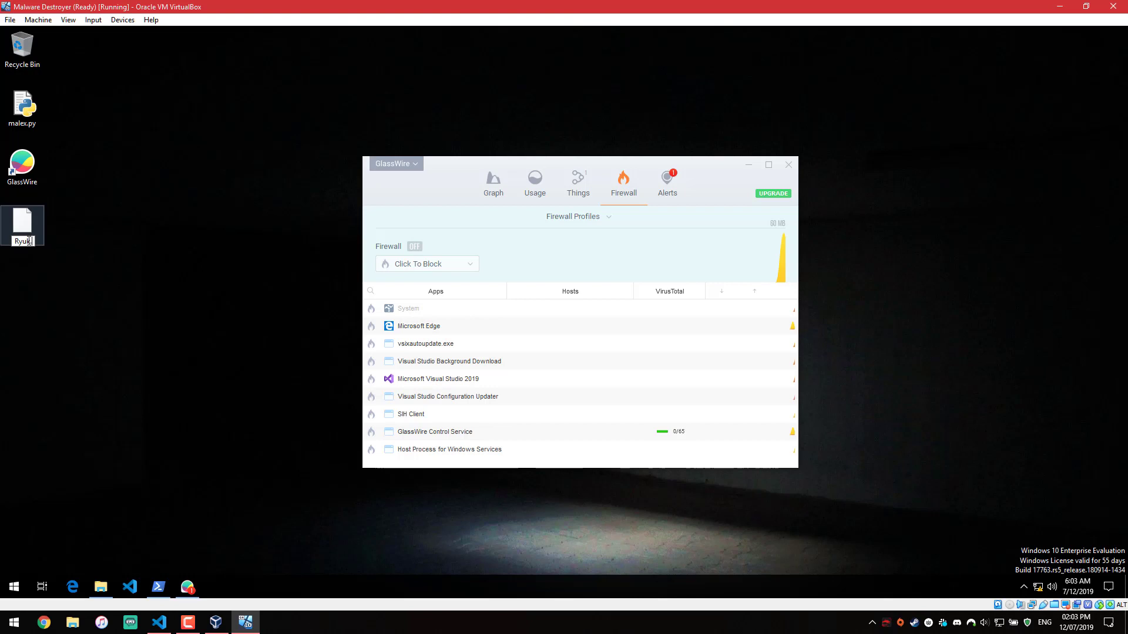
text(.exe)
key(Return)
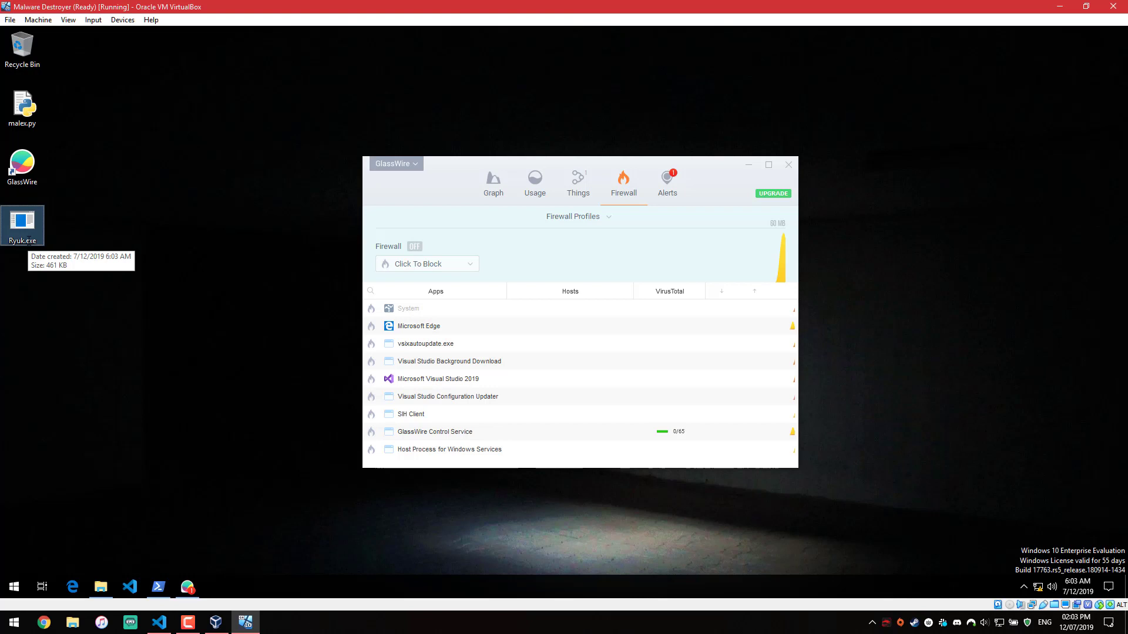
Check GlassWire's Alerts list and the Click To Block mode choices, then return to Alerts
click(671, 184)
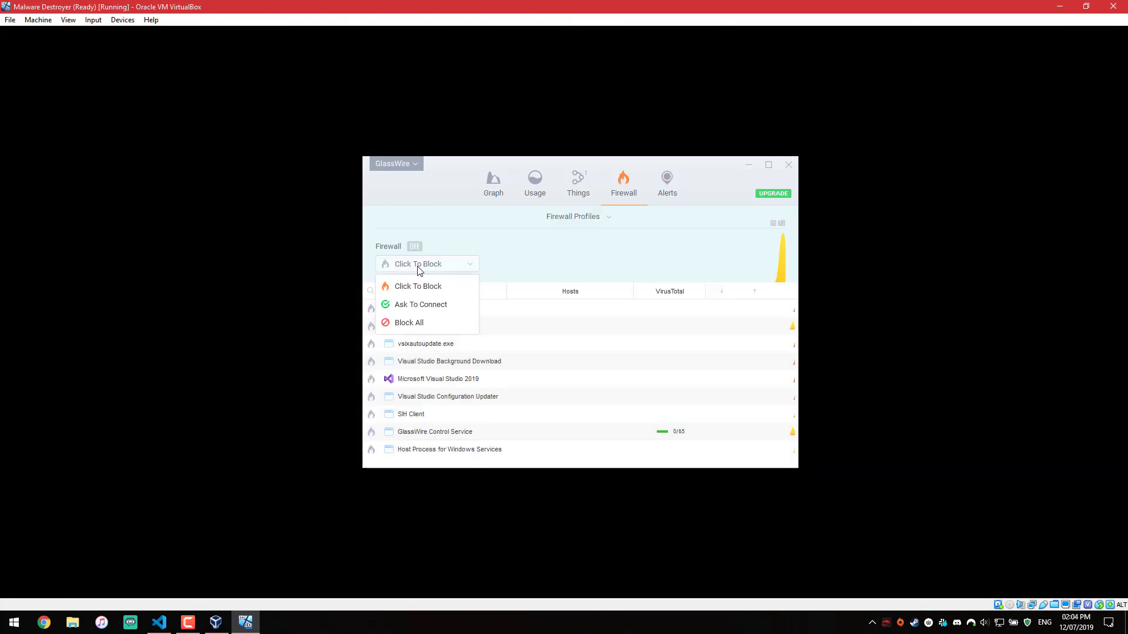
click(417, 264)
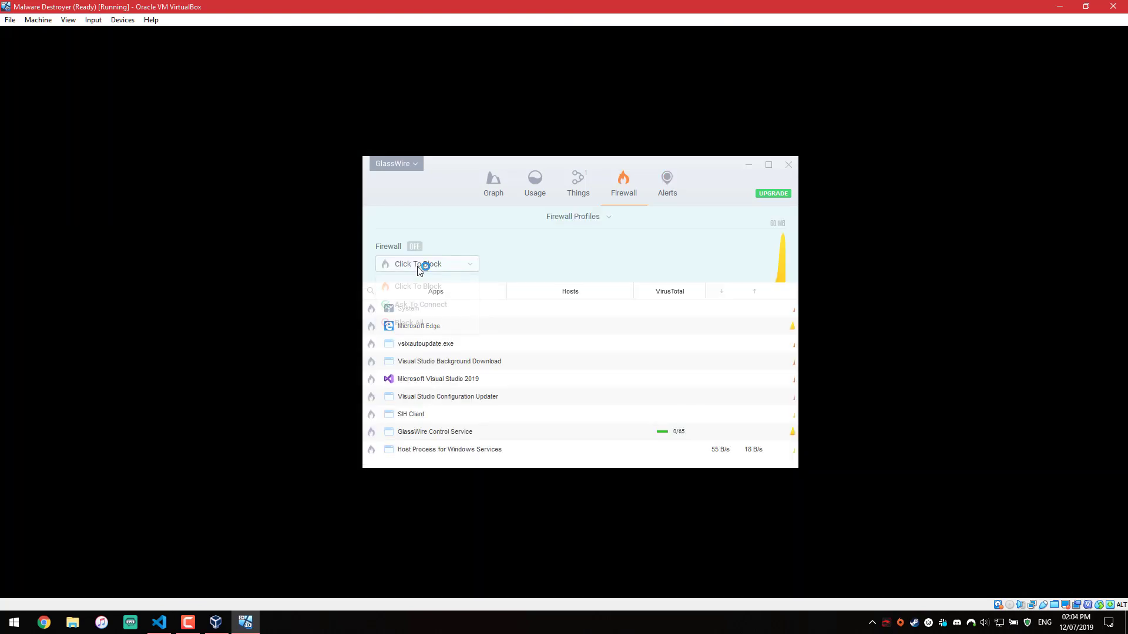
click(417, 263)
click(507, 246)
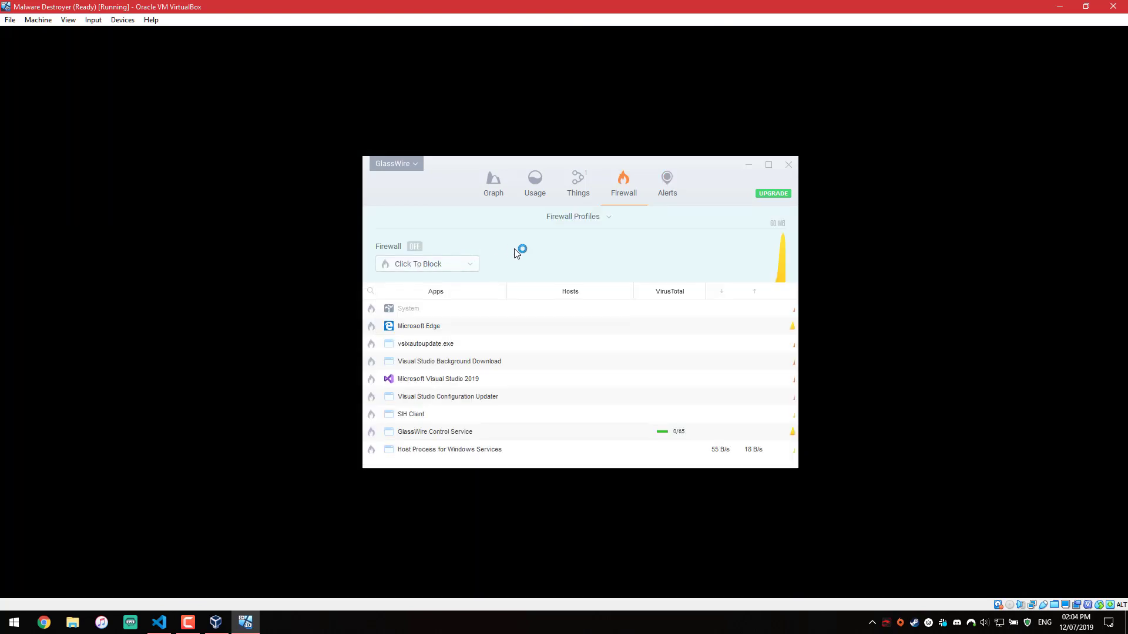
click(669, 182)
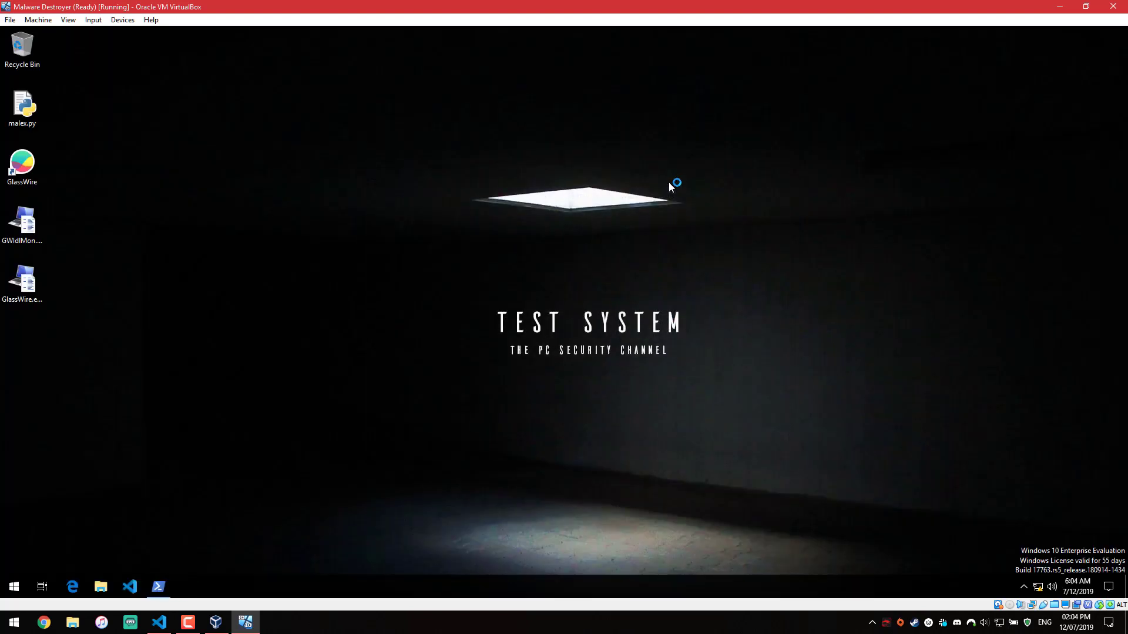
Relaunch GlassWire from its desktop shortcut
click(1021, 587)
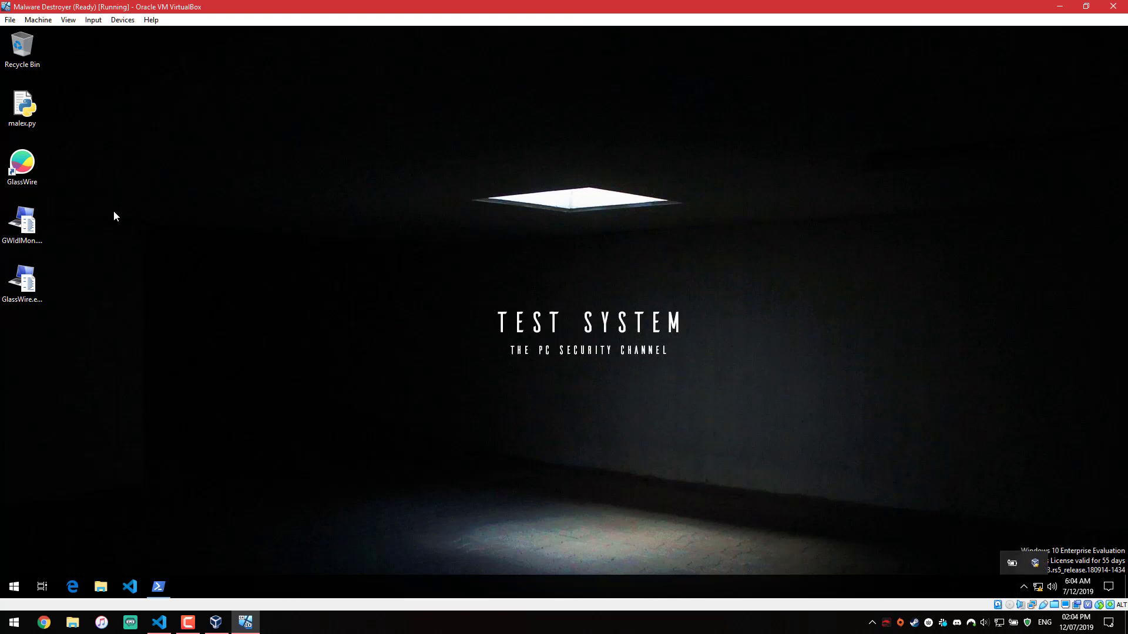
click(8, 154)
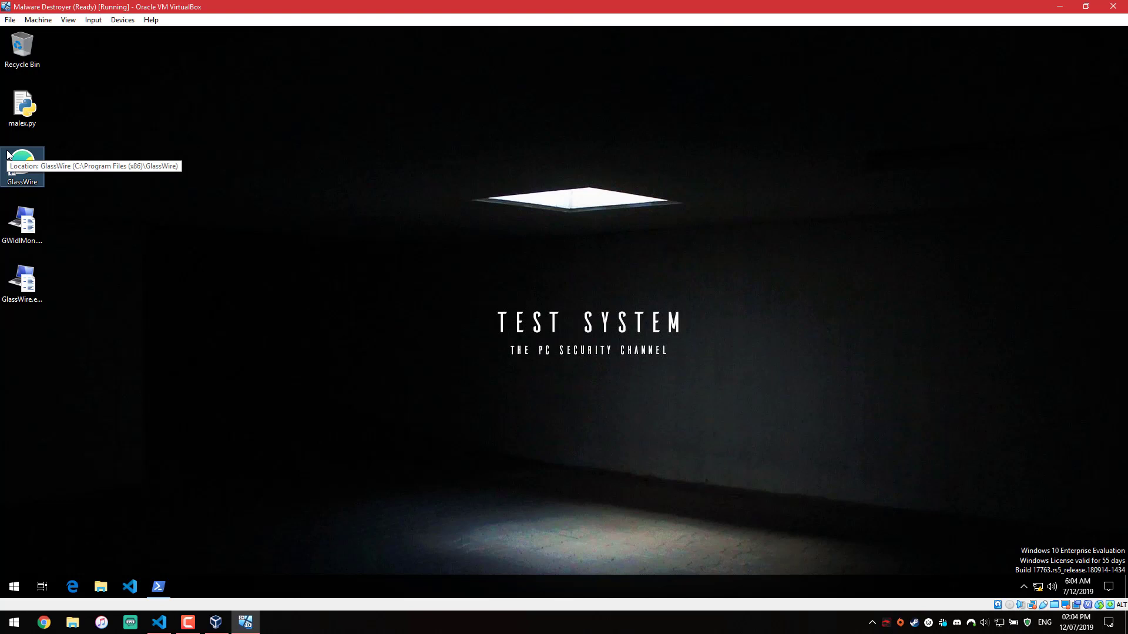
double_click(8, 155)
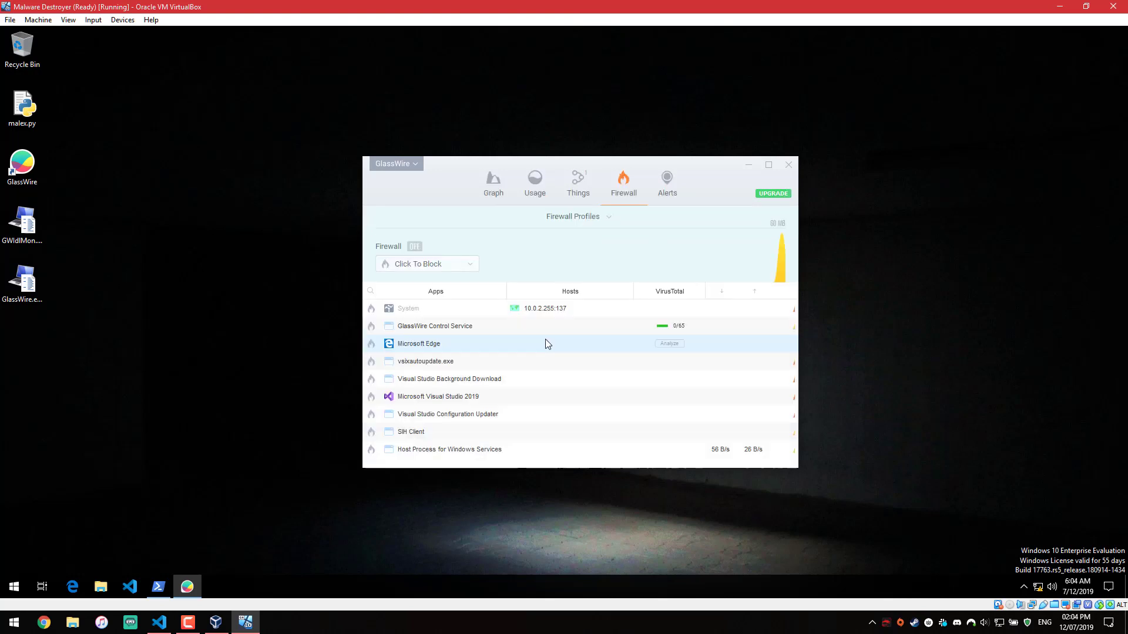
Review GlassWire's Graph and Alerts, then open Task Manager from the taskbar
click(493, 187)
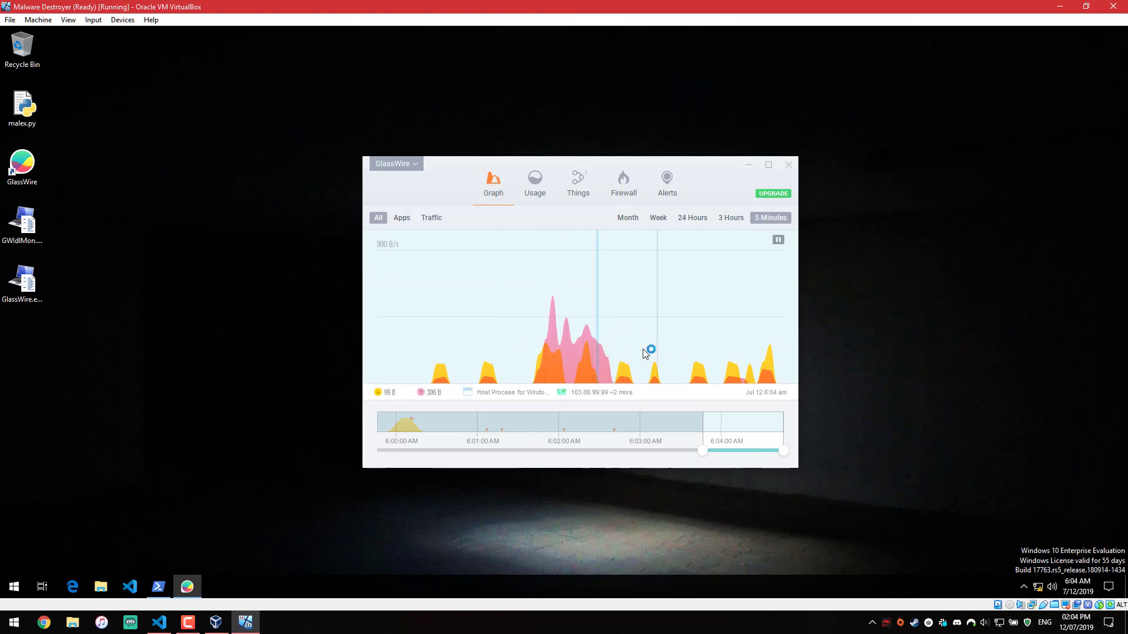
click(664, 182)
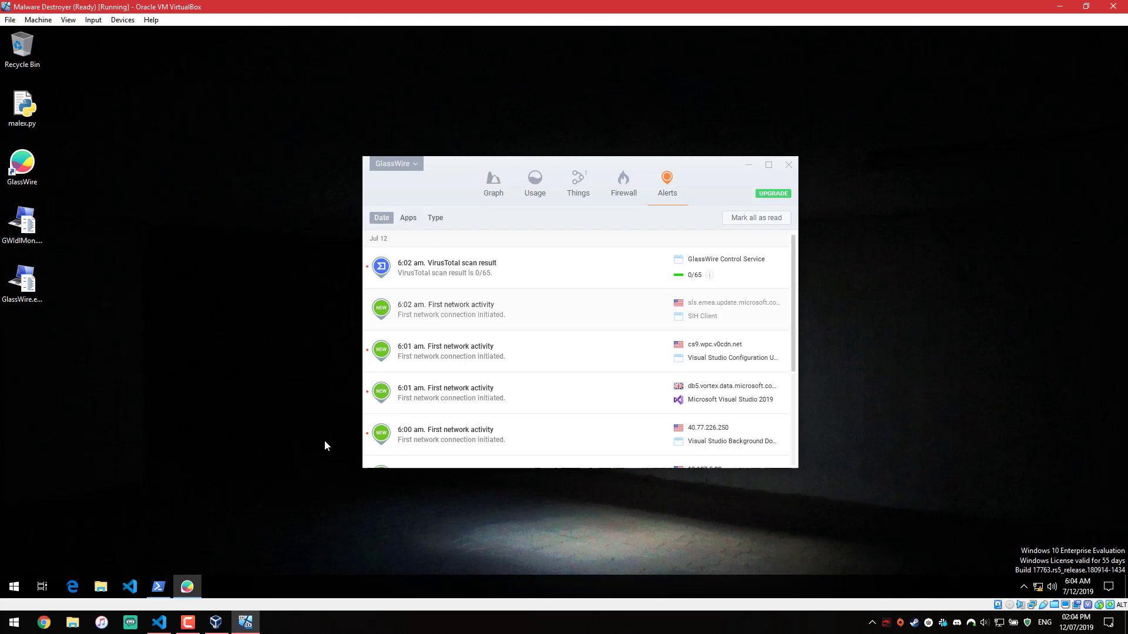
right_click(286, 573)
click(303, 526)
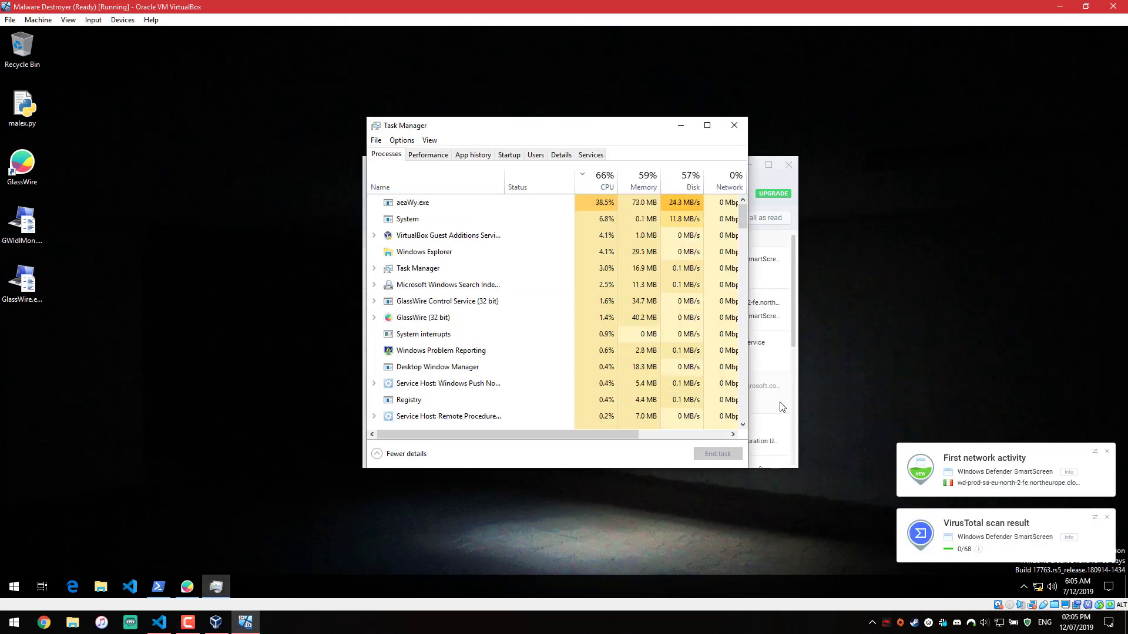
Select aeaWy.exe in Task Manager, check the Documents and Pictures folders, then minimize Explorer
click(493, 202)
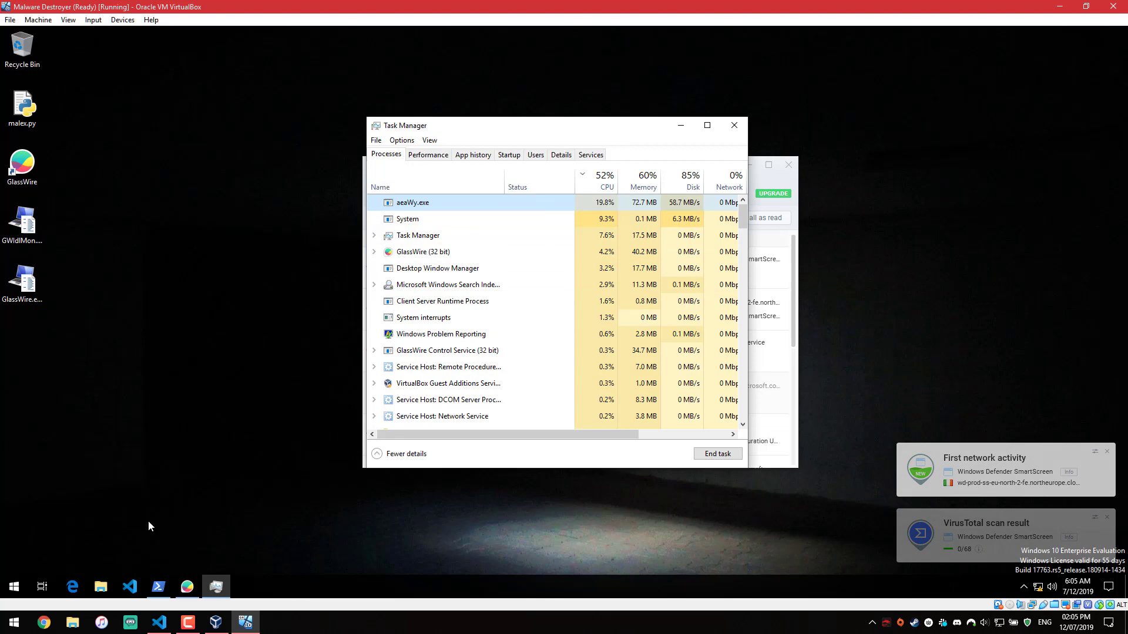
click(100, 586)
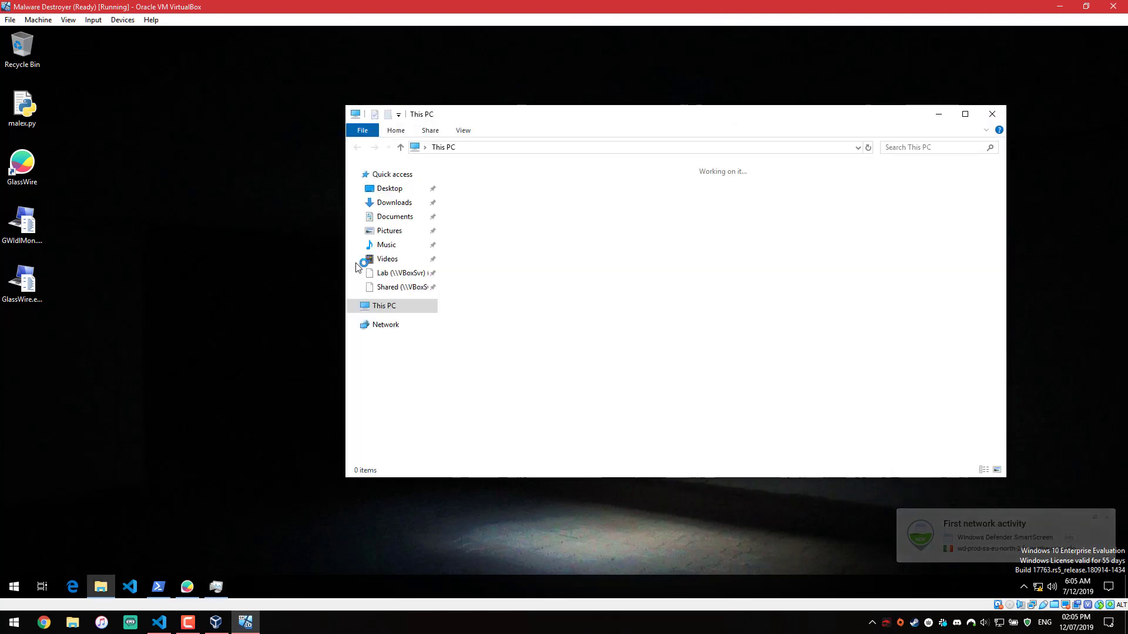
click(383, 218)
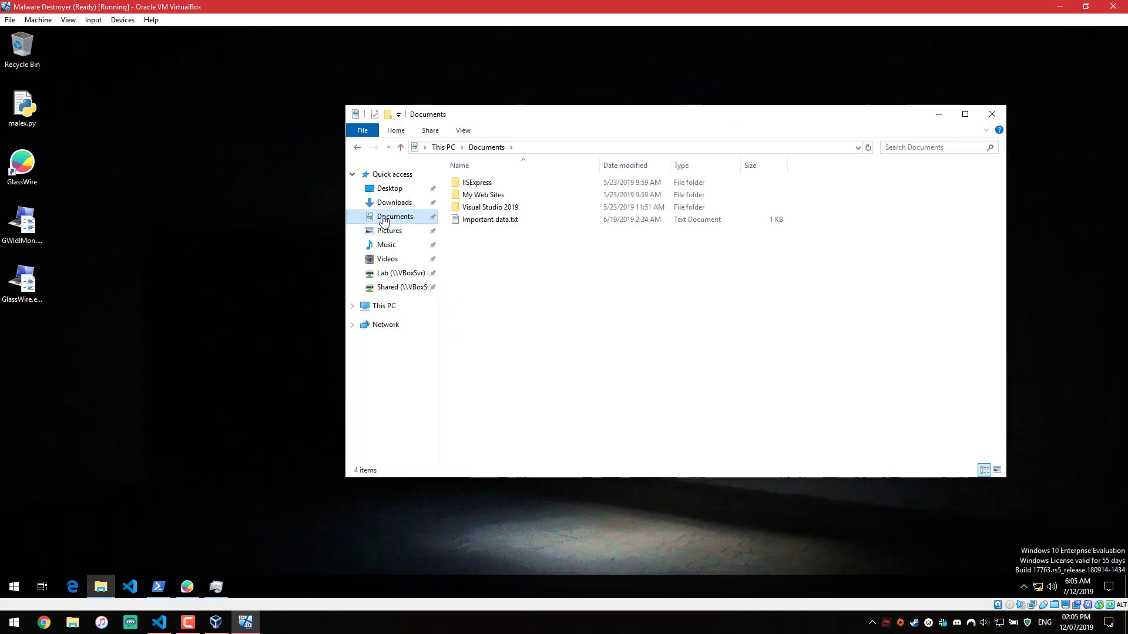
click(385, 229)
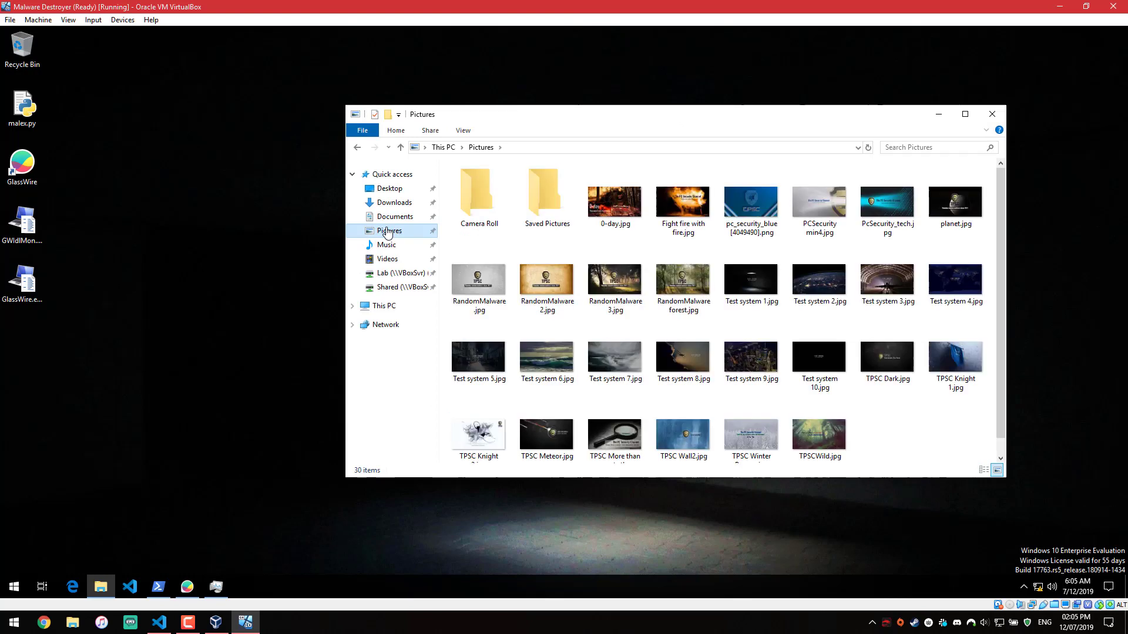
click(939, 114)
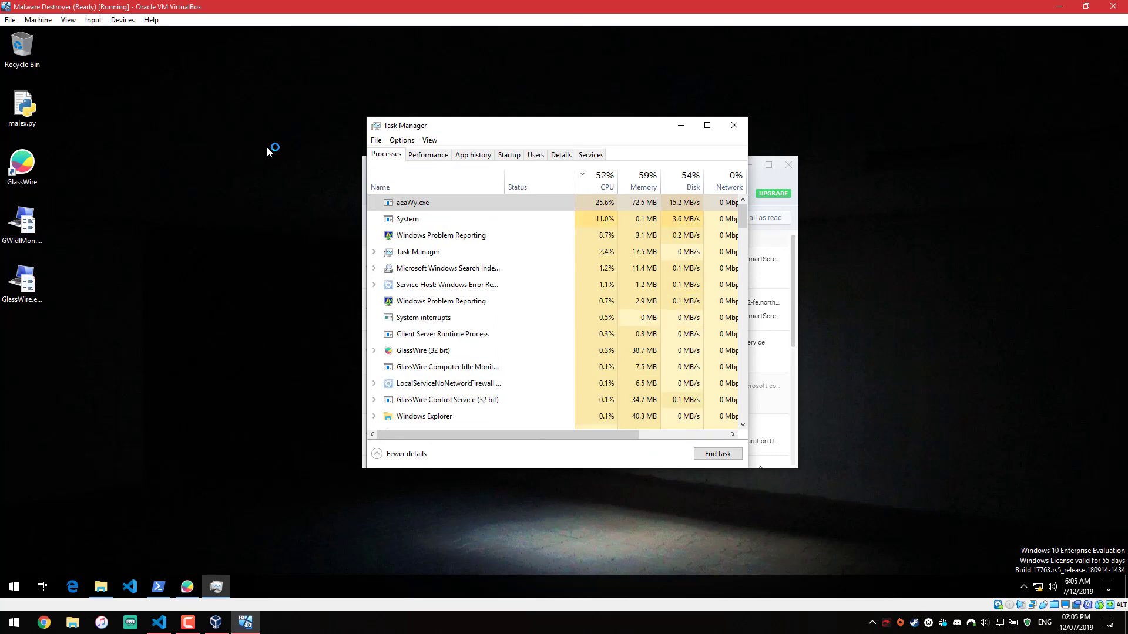
Minimize Task Manager and check the VM's network status in the tray flyout
click(681, 125)
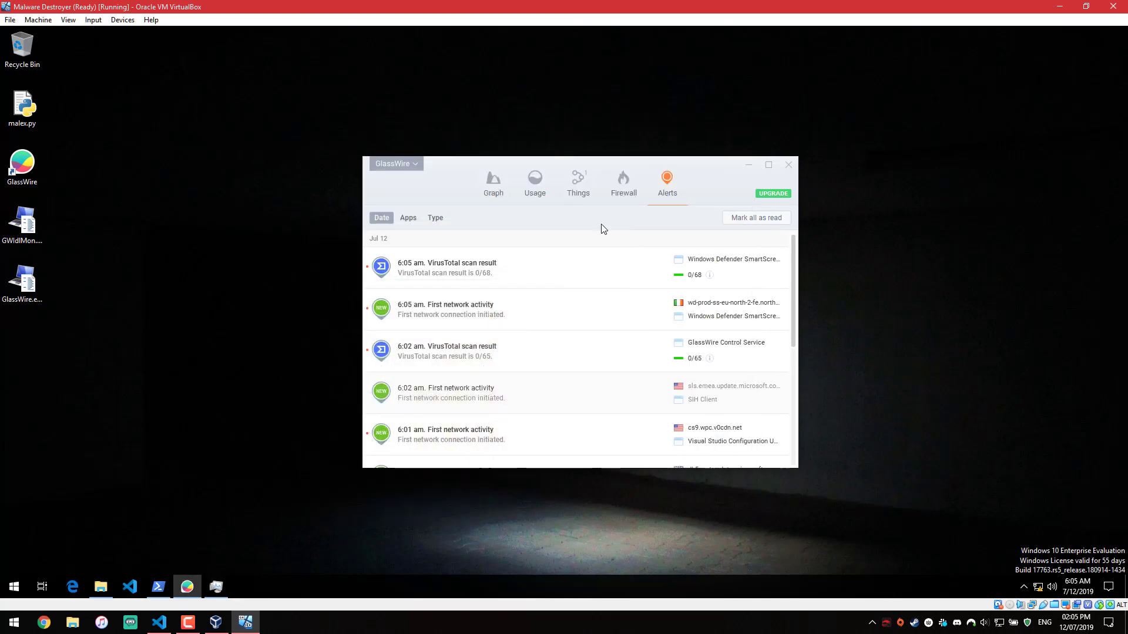
click(1038, 587)
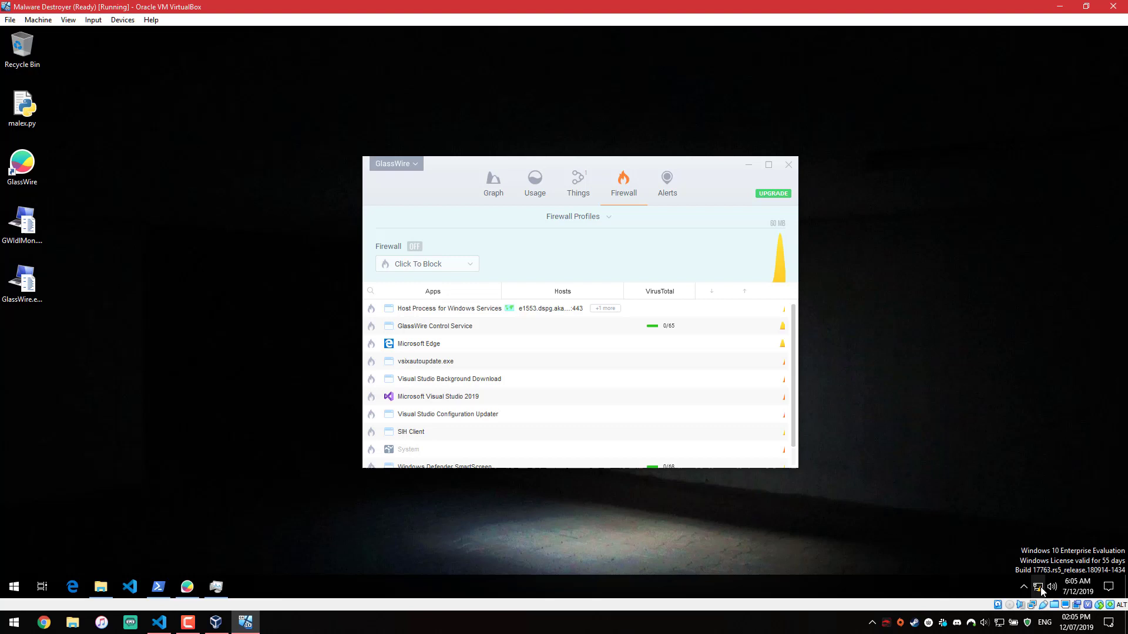
click(1040, 587)
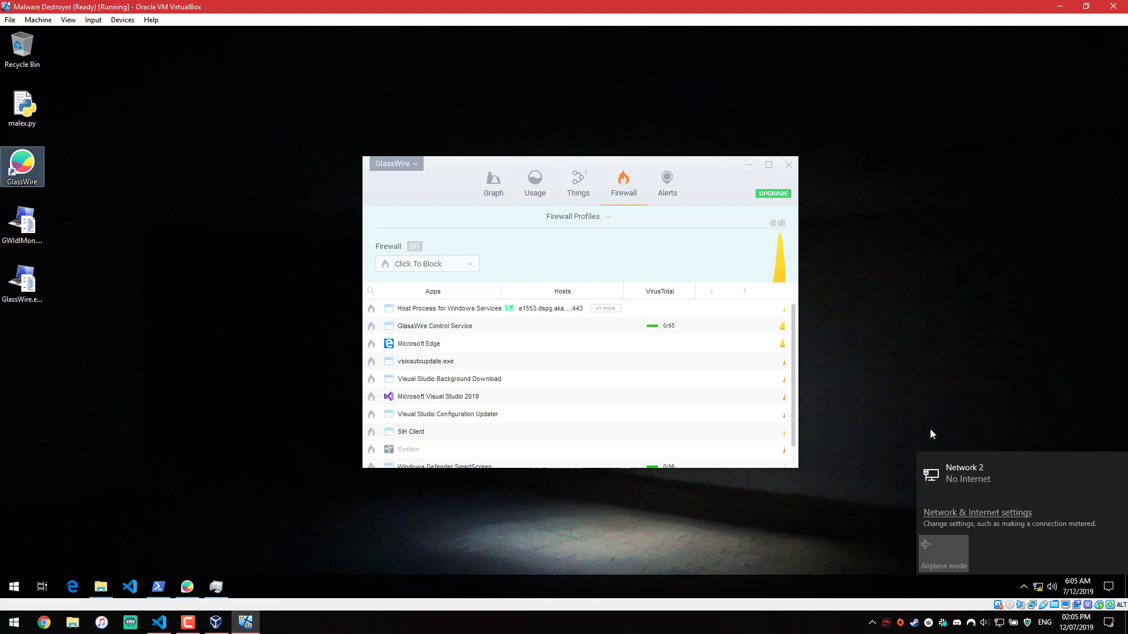
click(88, 530)
Load Google in Edge, close it, and view GlassWire's Alerts list
click(72, 587)
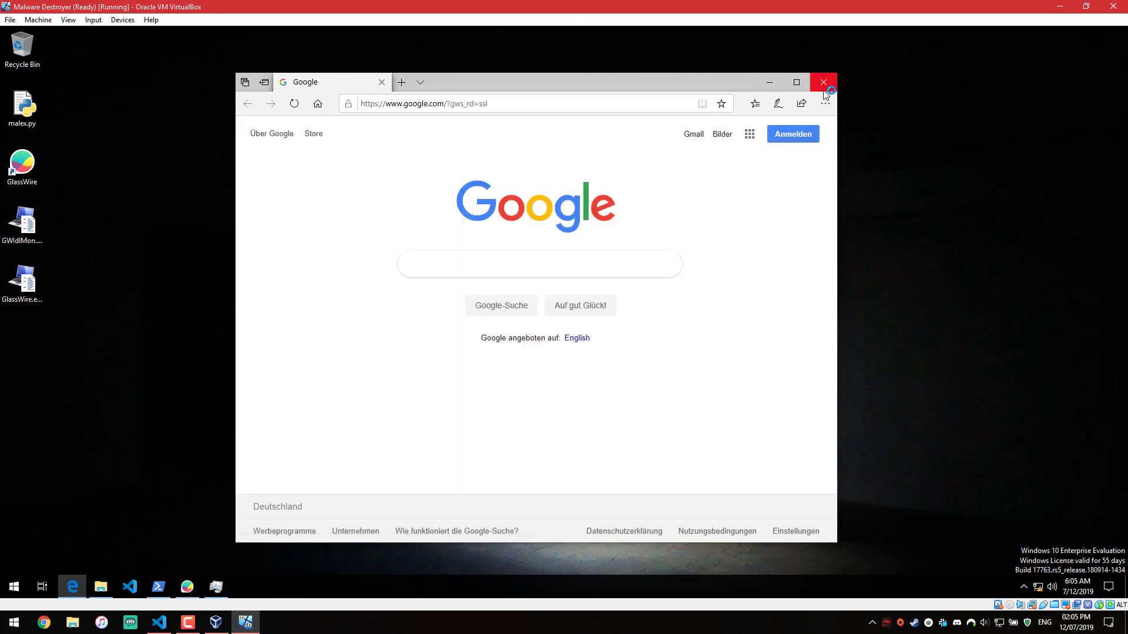
click(823, 82)
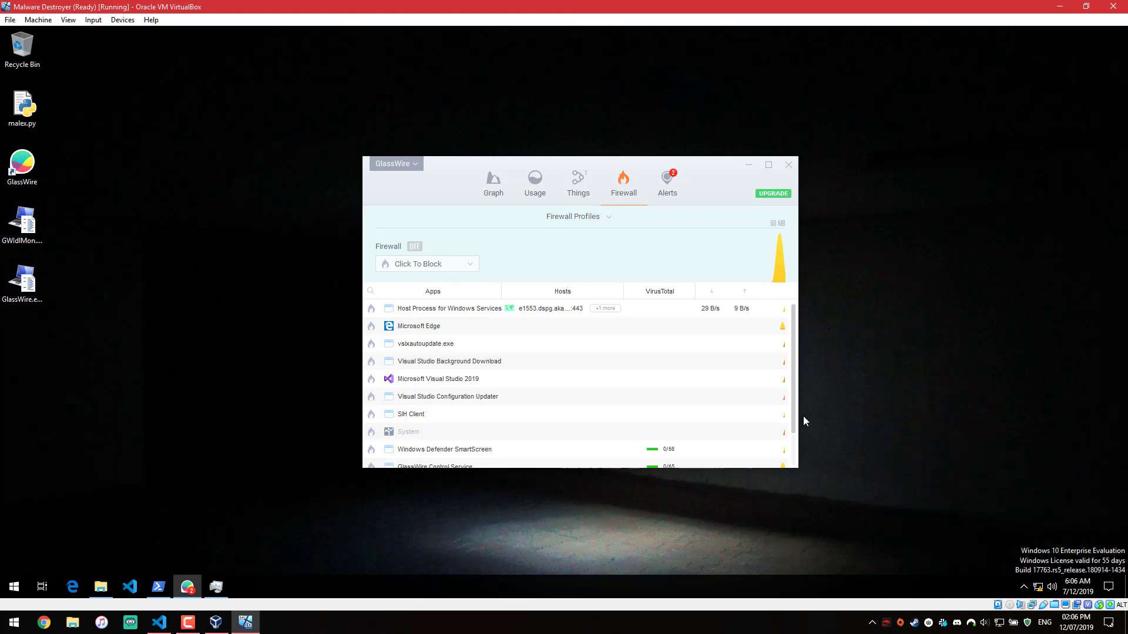
click(673, 178)
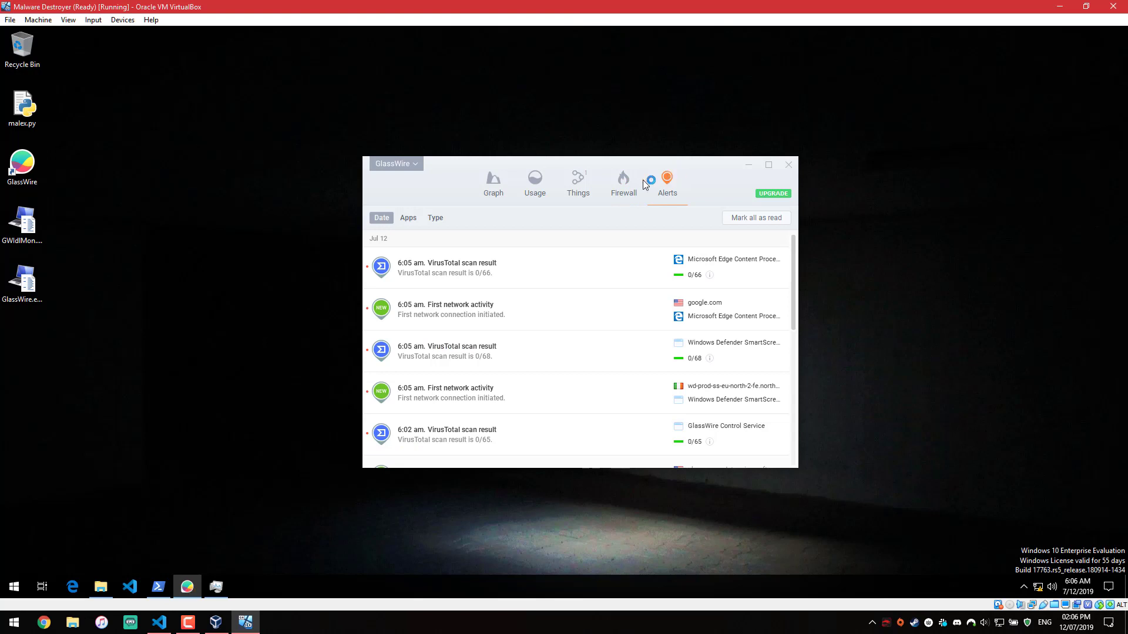
Browse File Explorer to the Ransomware folder on the Lab (Z:) drive
click(101, 590)
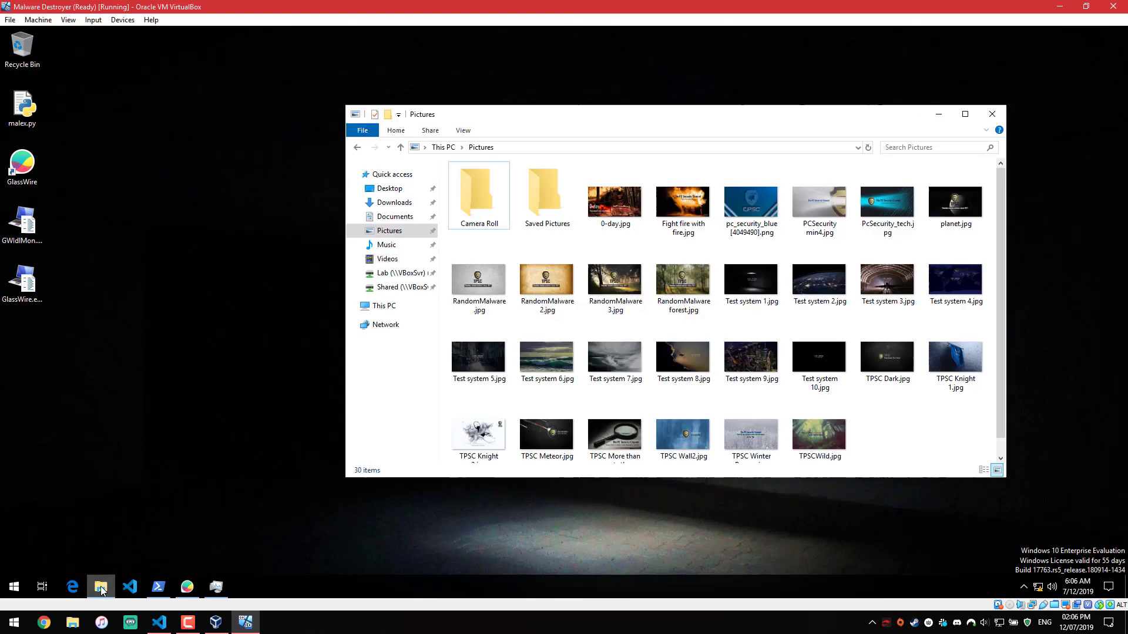
click(385, 259)
click(370, 275)
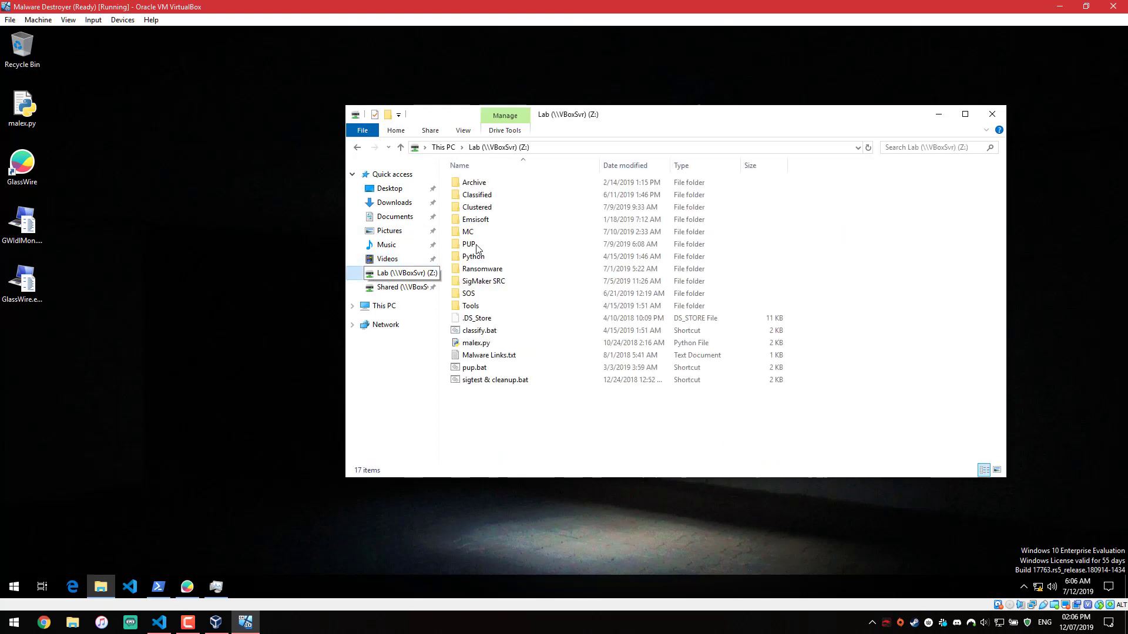
click(480, 272)
double_click(480, 272)
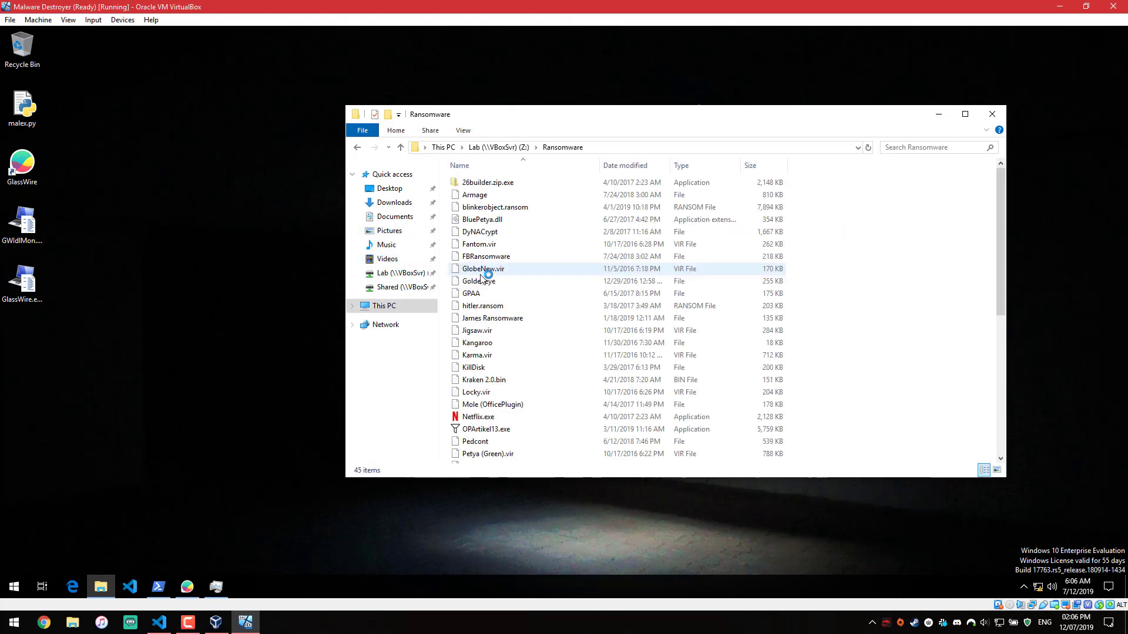
scroll(481, 276, down, 7)
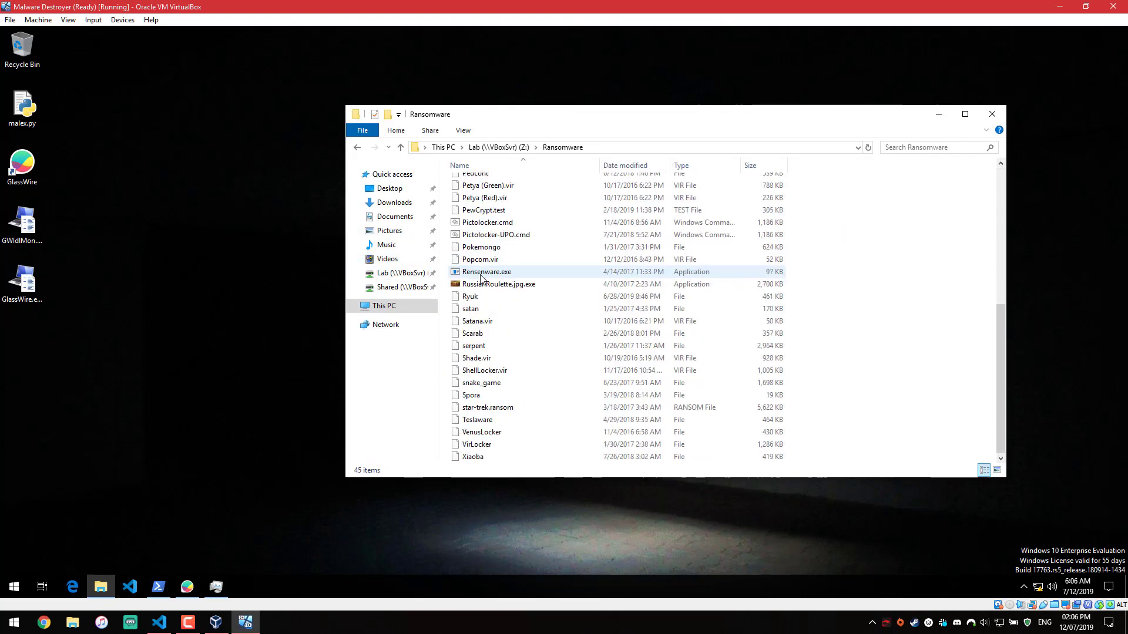
Copy the Spora sample to the desktop as Spora.exe and go back to Pictures
drag(472, 395, 18, 367)
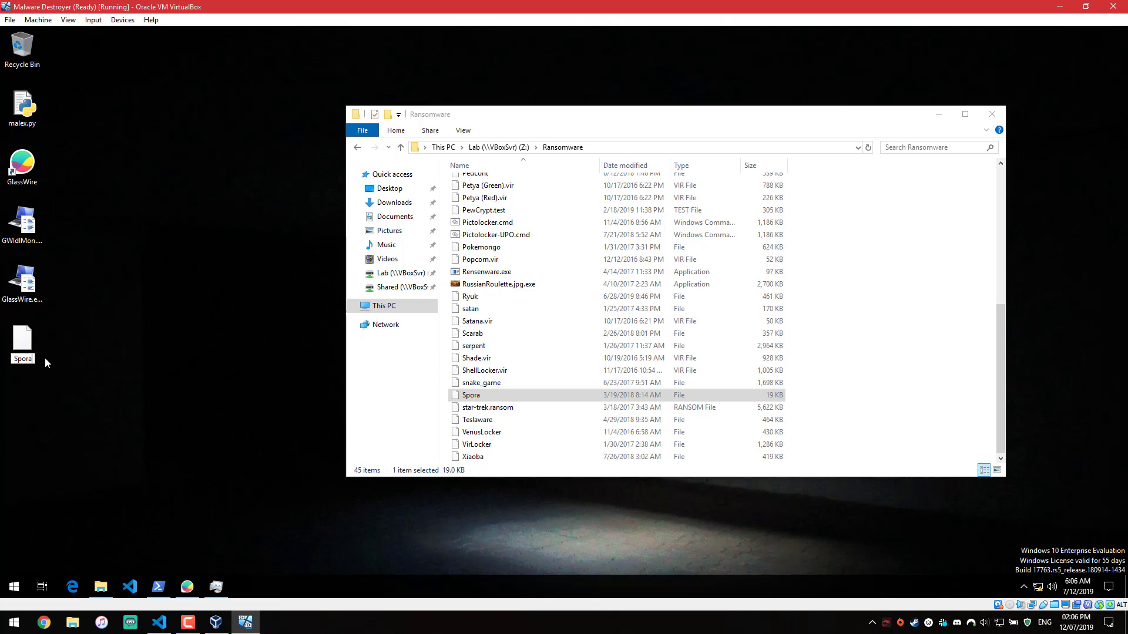
text(.exe)
key(Return)
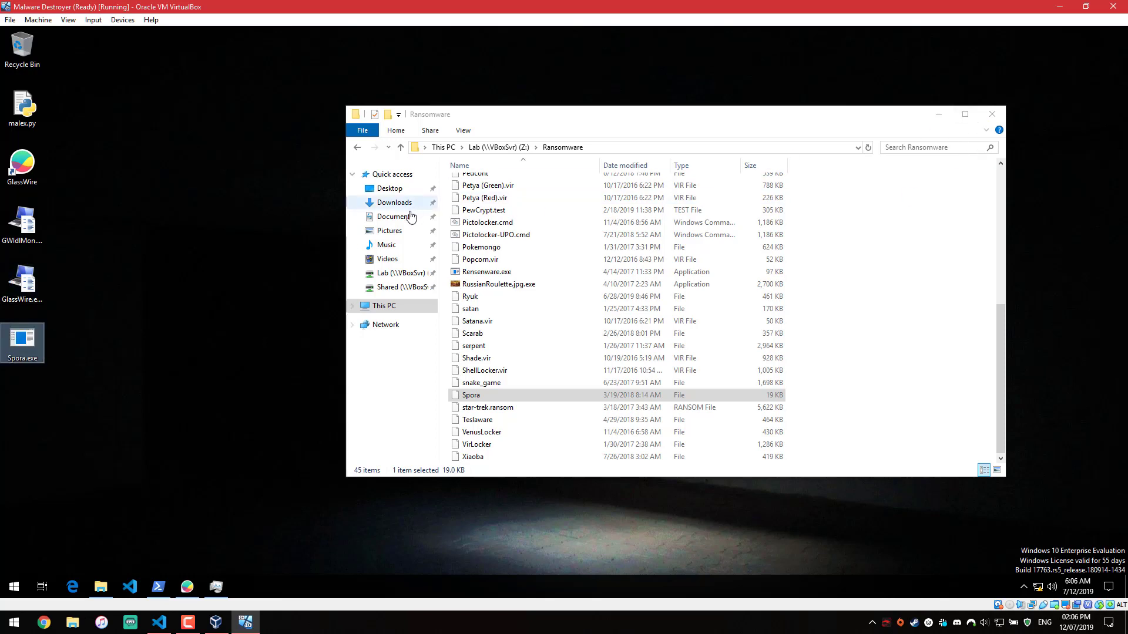
click(391, 230)
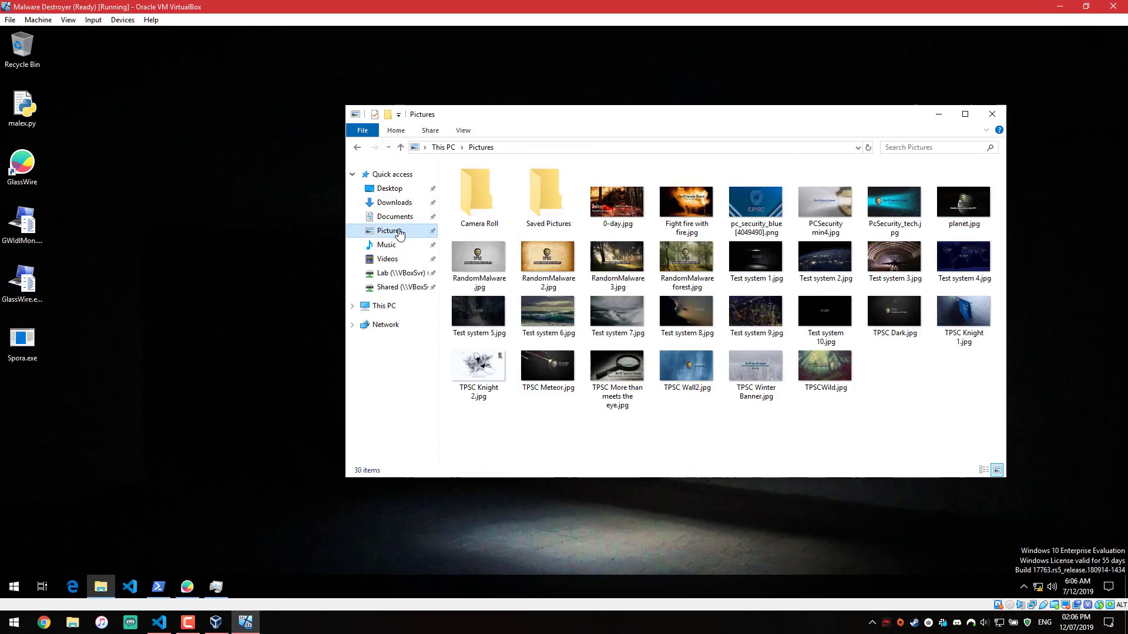
Show GlassWire's graph, open RyukReadMe.html in Edge, check the .RYK Pictures files, then close Explorer
click(936, 117)
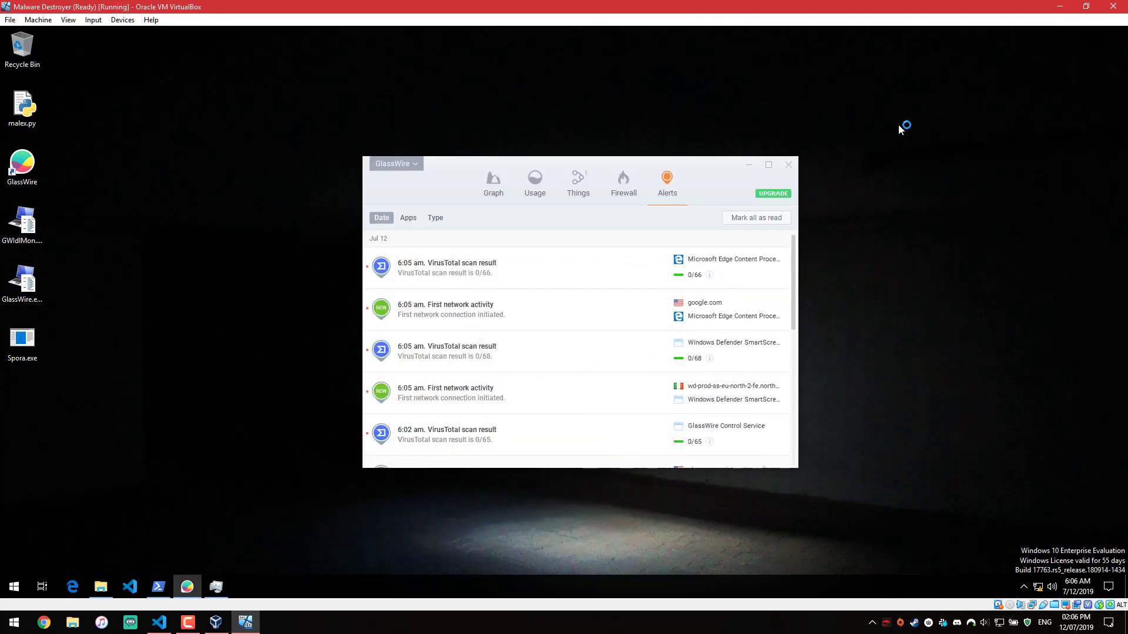
click(498, 183)
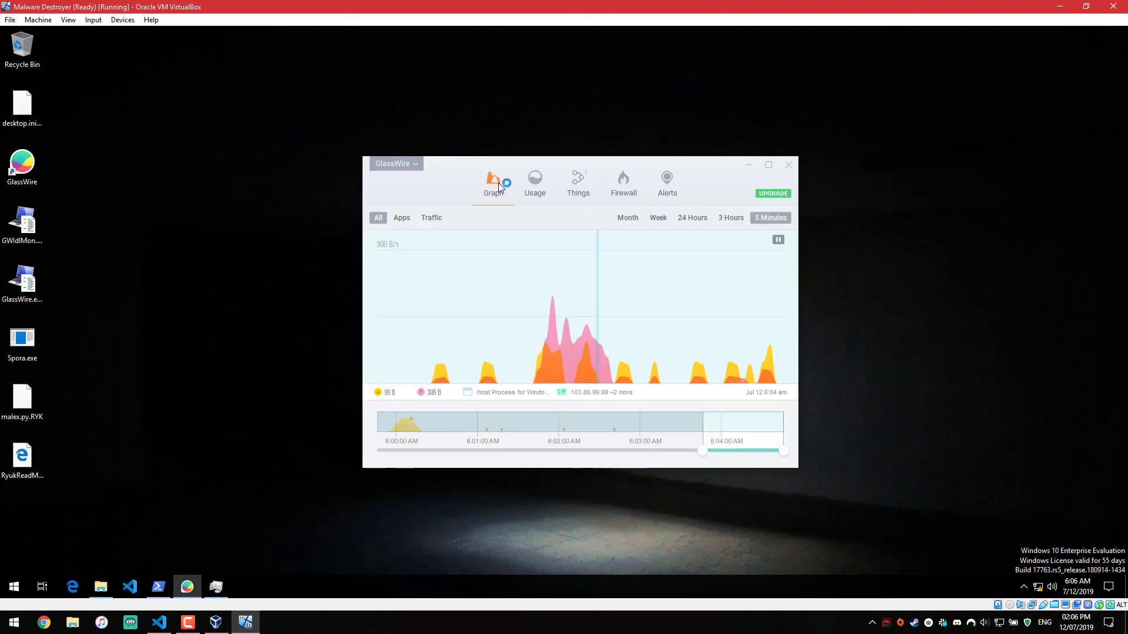
click(22, 458)
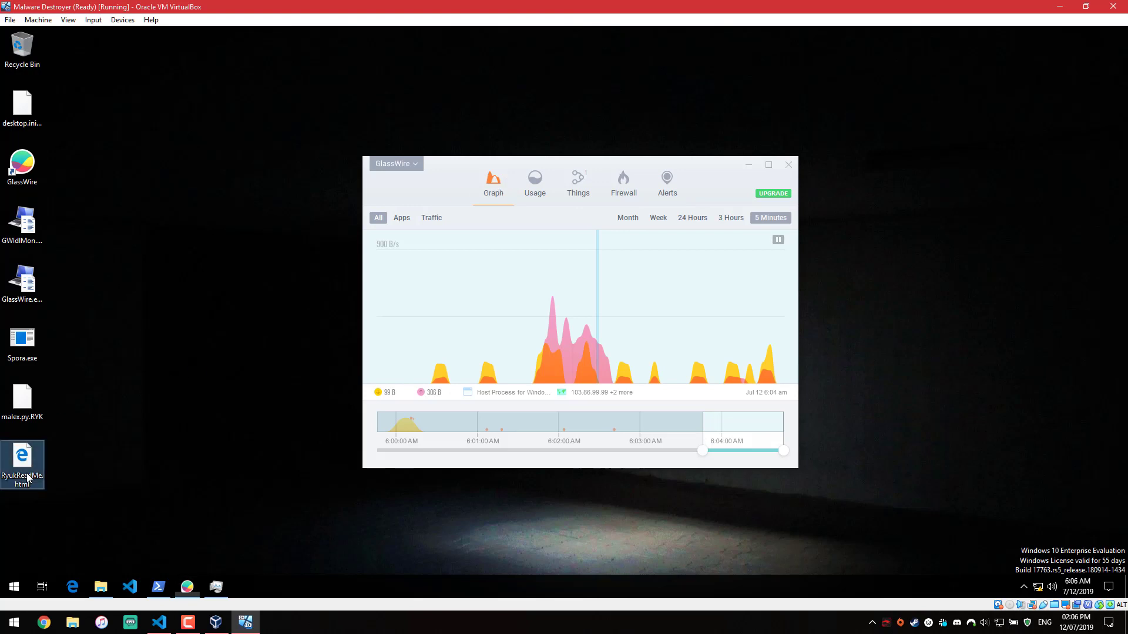
key(Return)
click(649, 448)
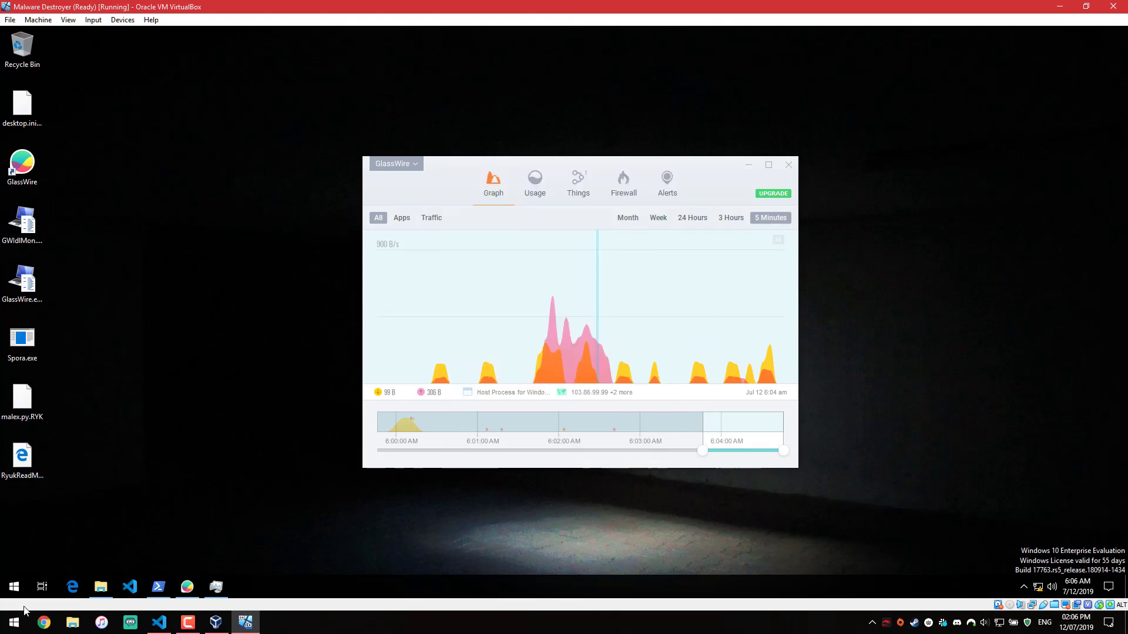
click(101, 587)
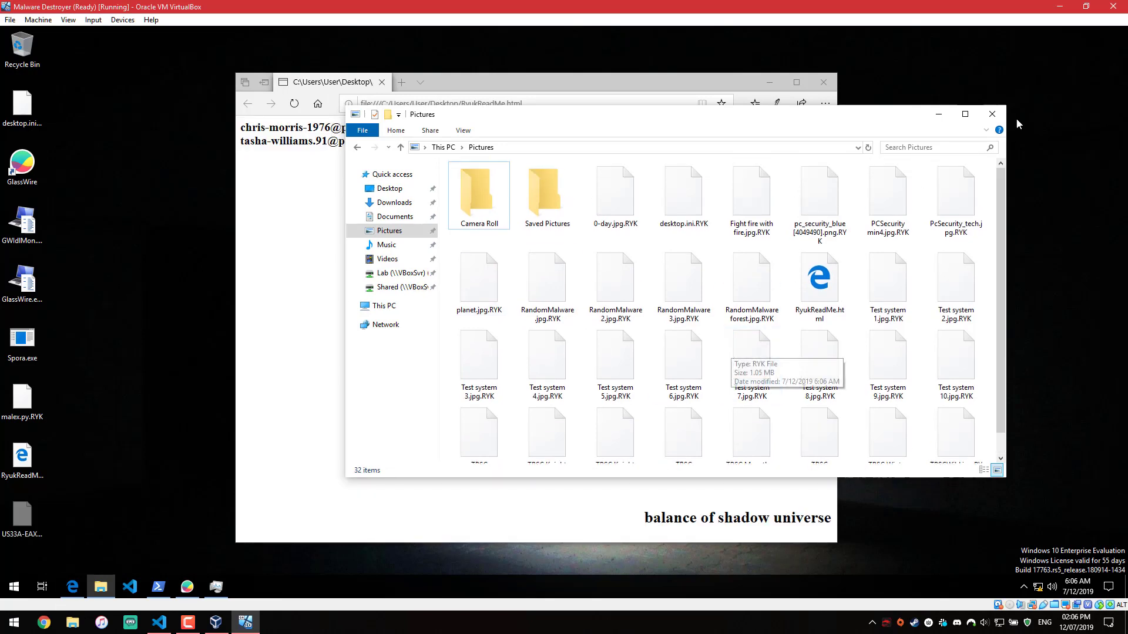
click(992, 113)
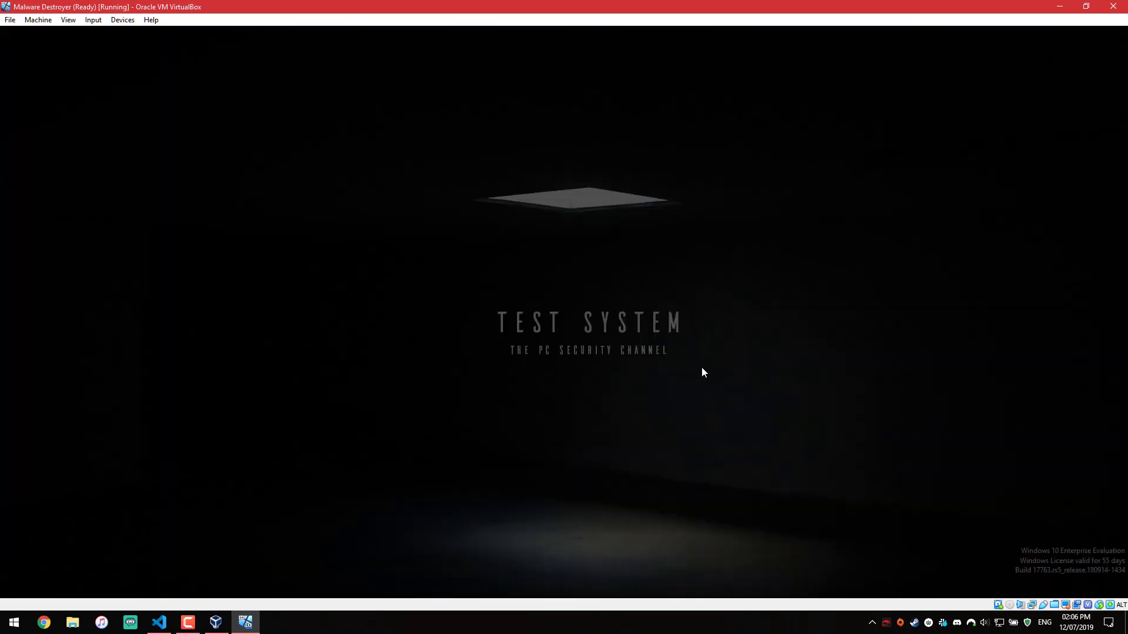
Allow Spora to run as administrator, then close the Spora and Ryuk note tabs in Edge
click(501, 379)
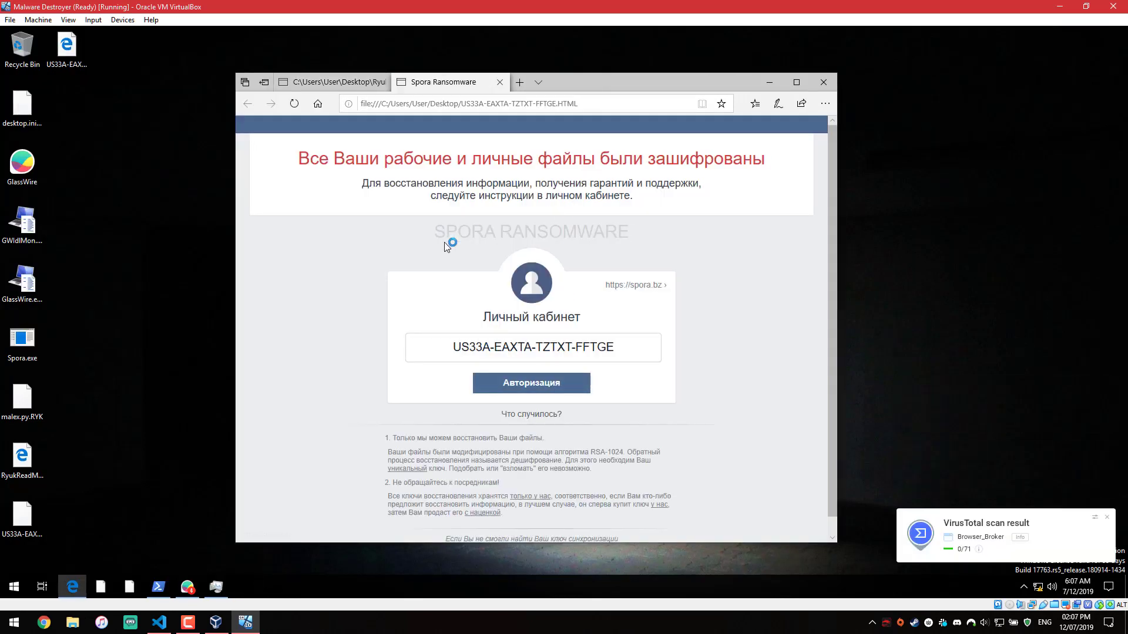
middle_click(419, 81)
middle_click(332, 87)
Review GlassWire's Alerts list for ransomware warnings, then go back to the traffic graph
click(670, 184)
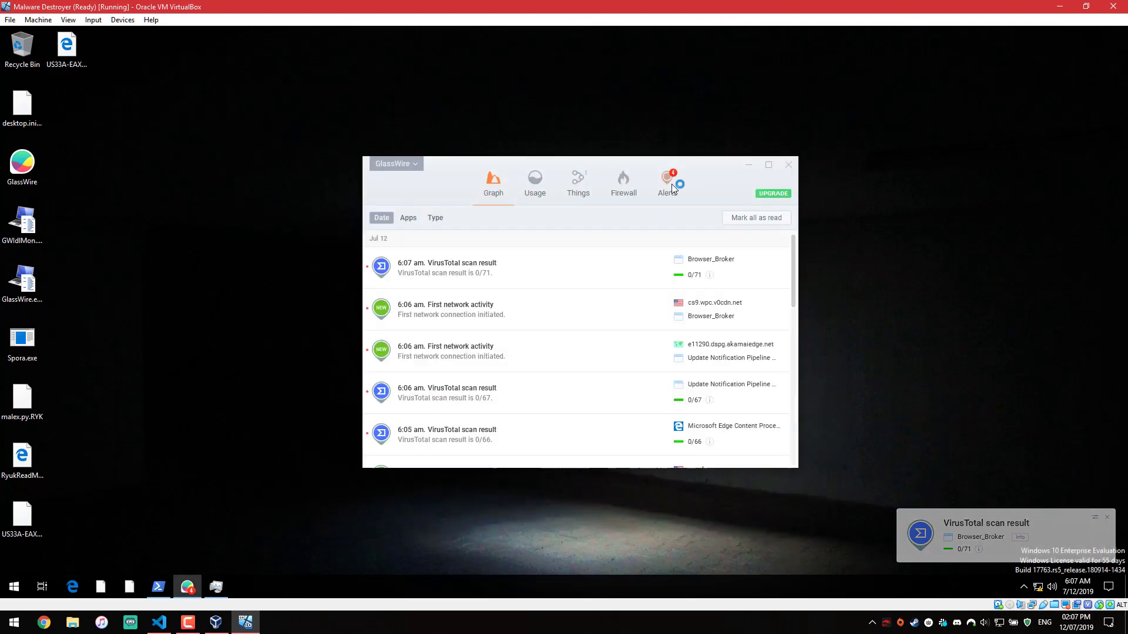
scroll(527, 306, down, 5)
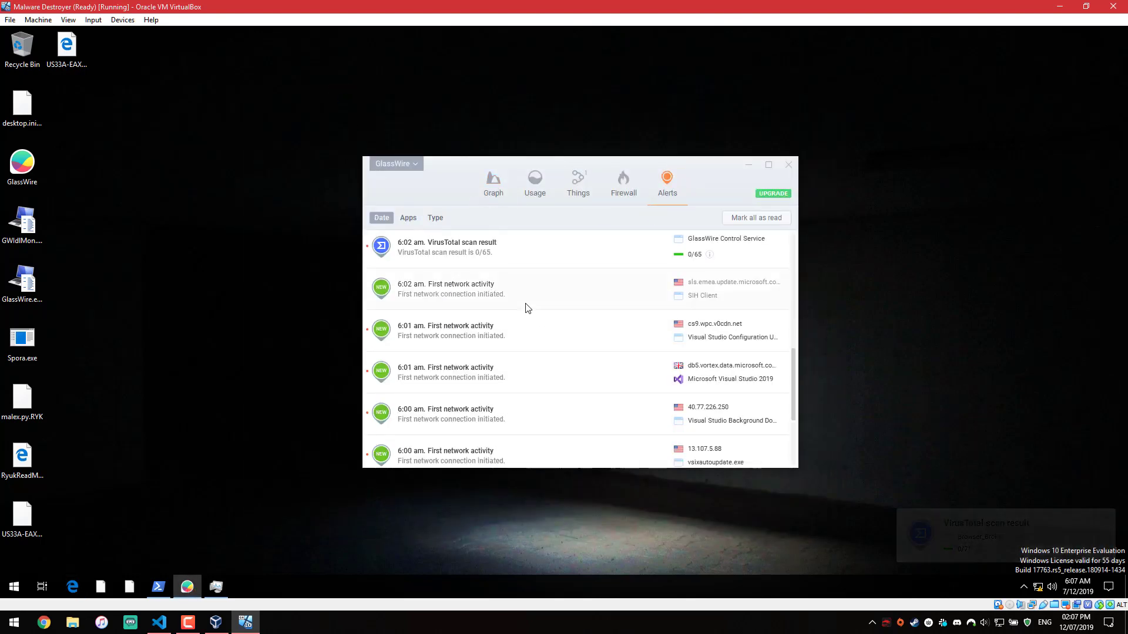
scroll(527, 305, up, 5)
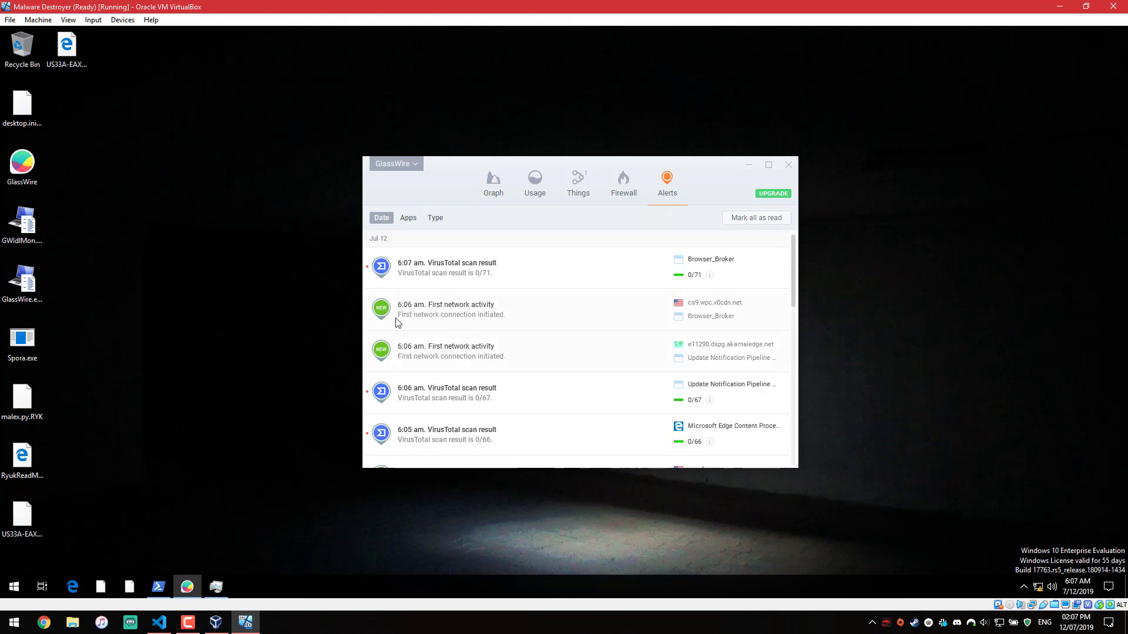
scroll(457, 320, down, 5)
scroll(453, 337, up, 5)
click(496, 191)
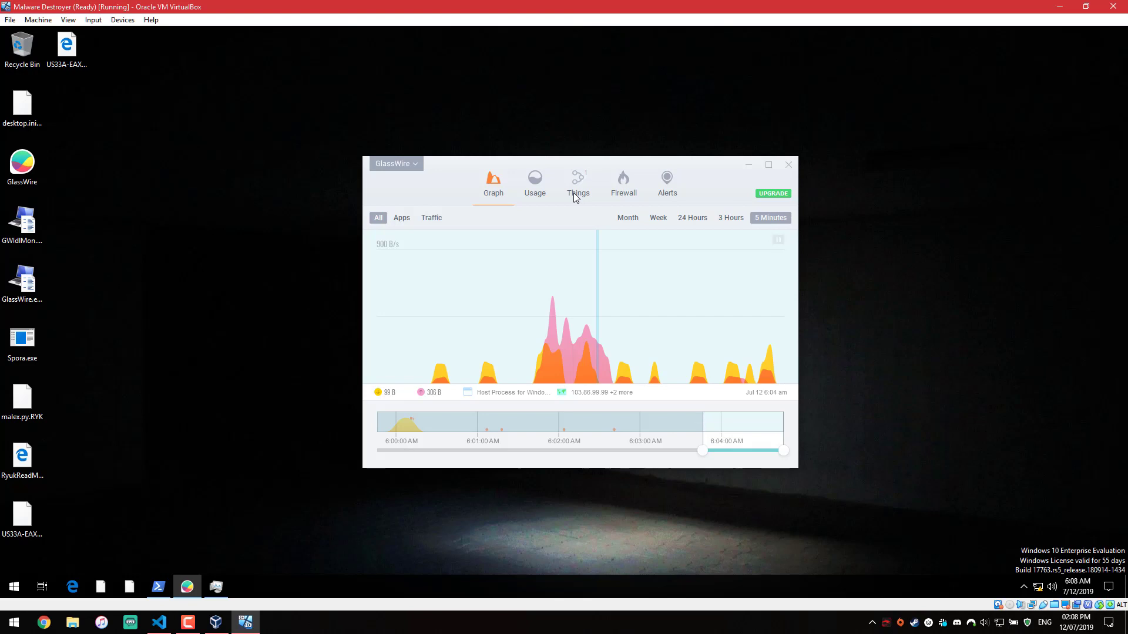
click(574, 193)
click(545, 193)
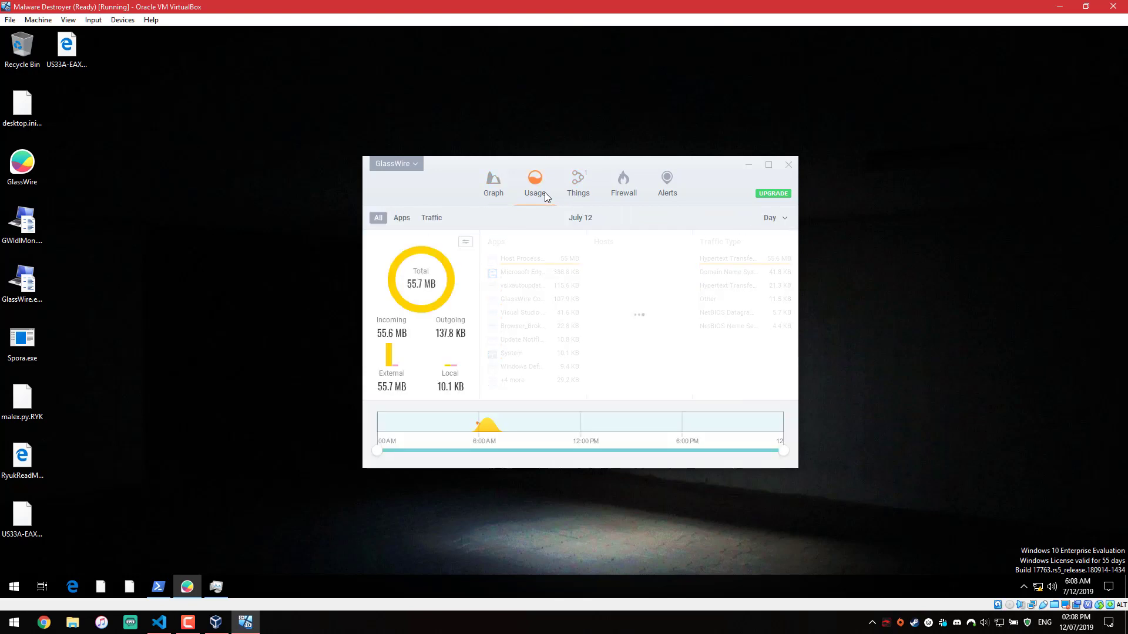
click(634, 193)
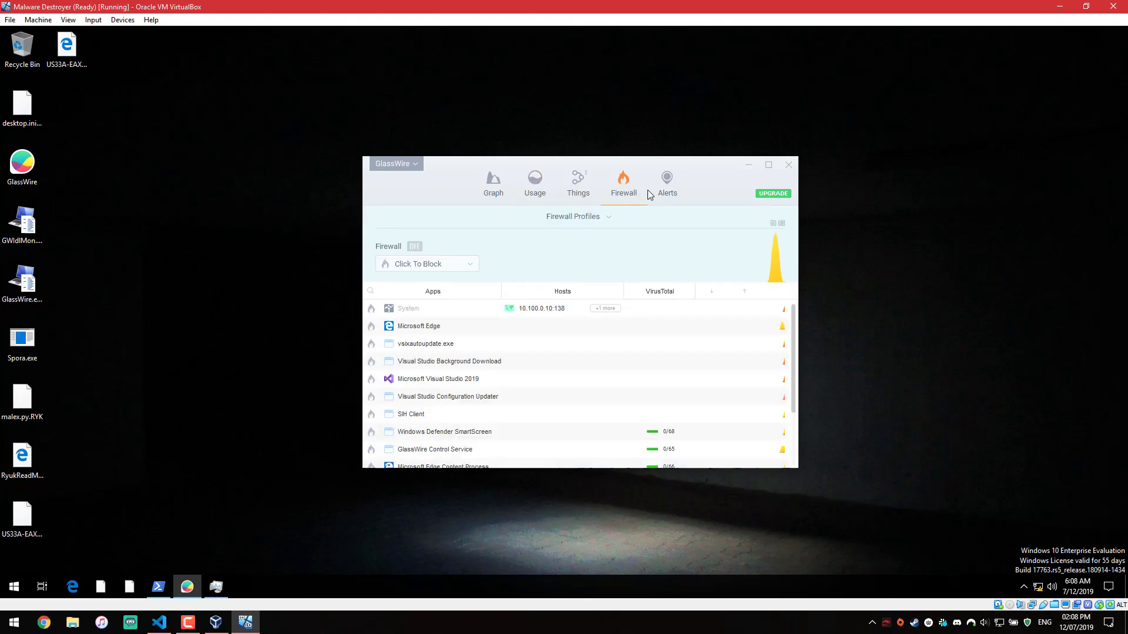
click(670, 190)
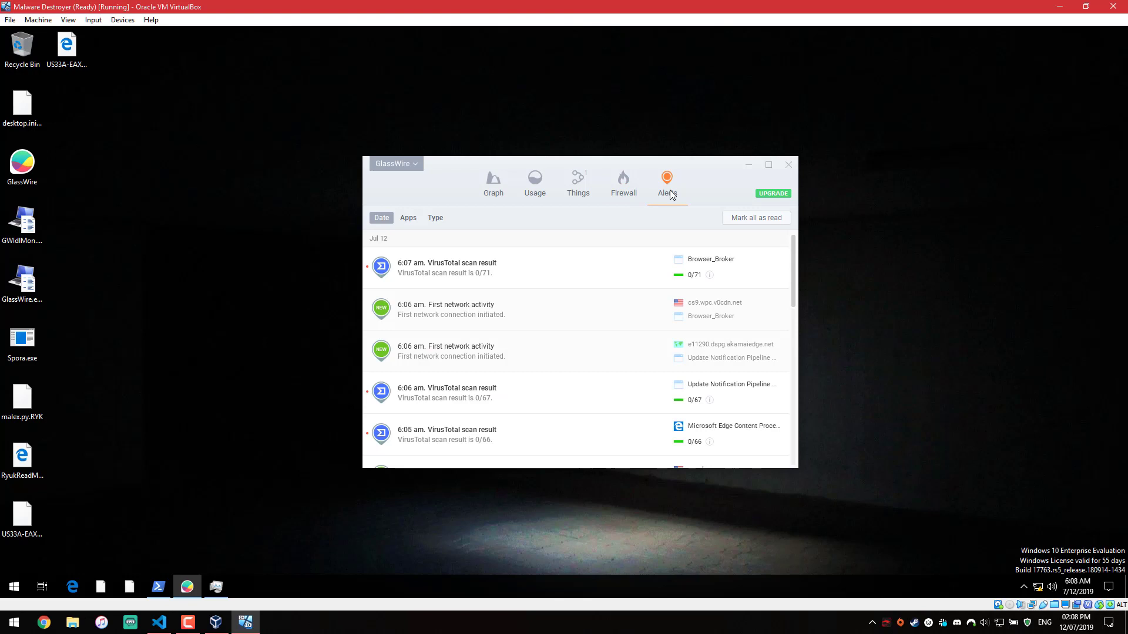
click(492, 194)
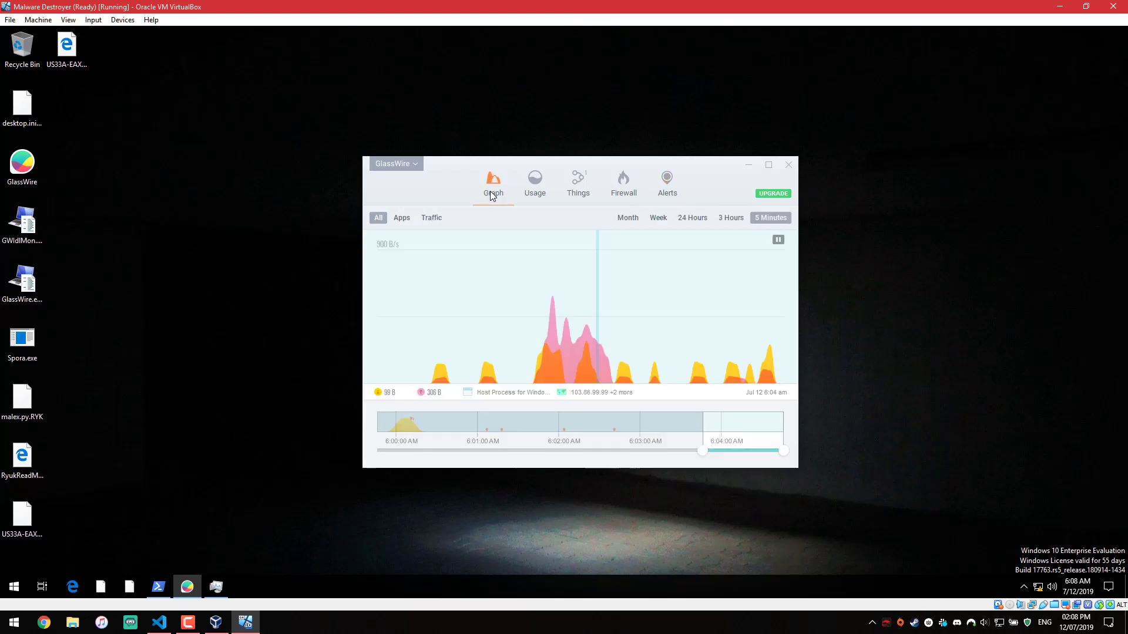